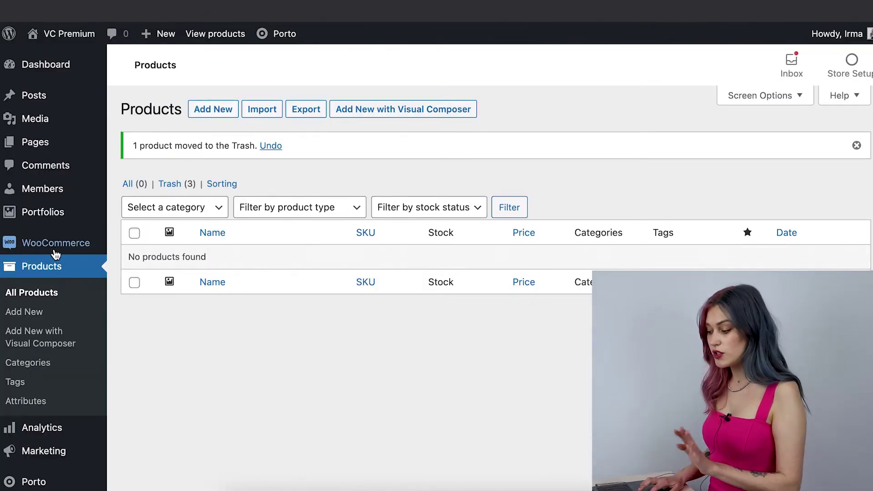
Step: Start a new WooCommerce product from the Products page
{"action": "left_click", "coordinate": [219, 114]}
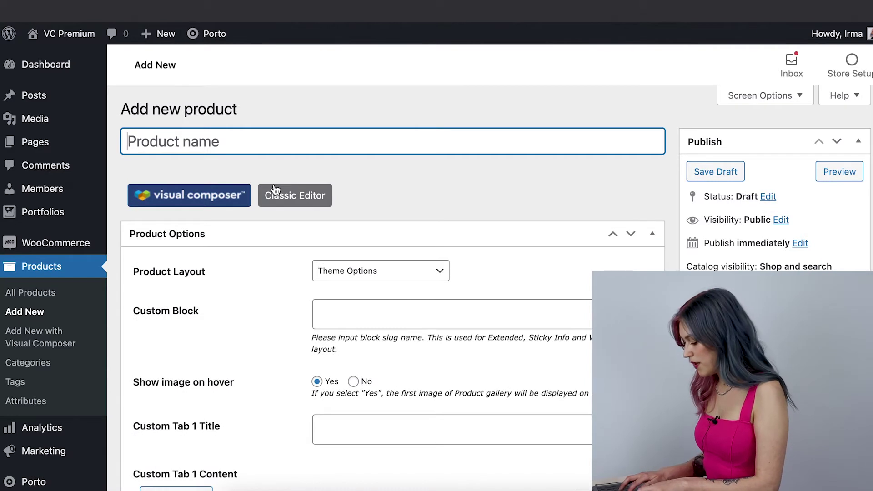
Step: Name the product Battlecreek and paste in the coffee description
{"action": "type", "text": "Battlecreek"}
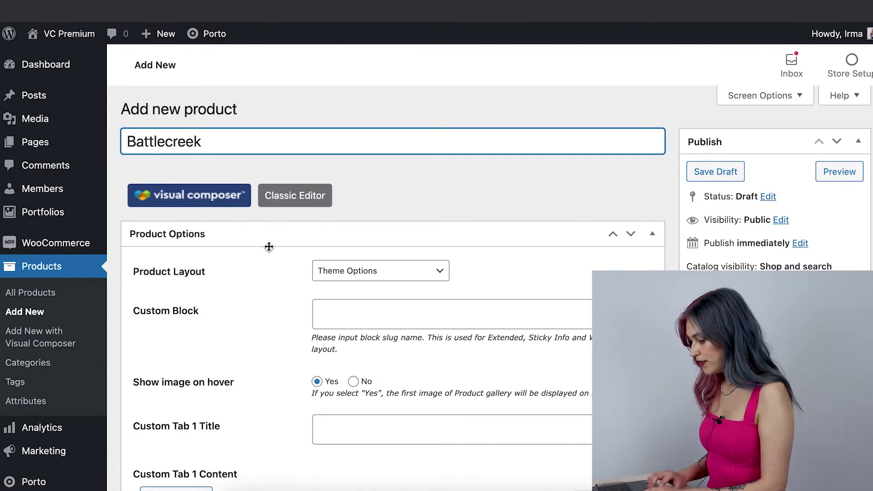
{"action": "scroll", "coordinate": [258, 300], "scroll_direction": "down", "scroll_amount": 5}
{"action": "left_click", "coordinate": [228, 374]}
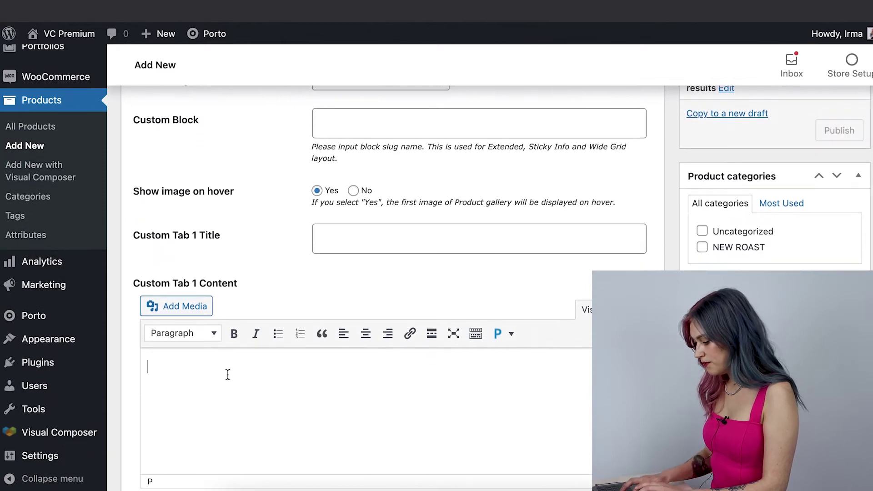
{"action": "type", "text": "Coffee is a brewed drink prepared from roasted coffee beans, the seeds of berries from certain Coffea species."}
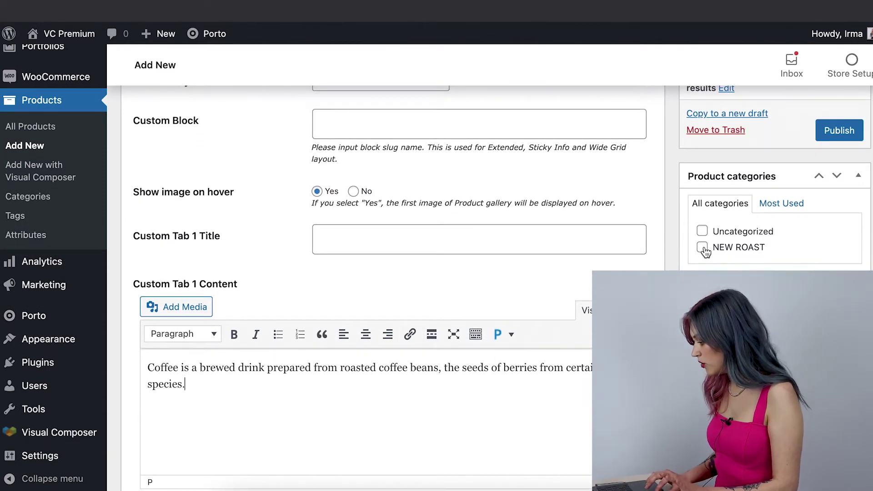
Step: Set the coffee bag picture as product image and publish Battlecreek
{"action": "scroll", "coordinate": [391, 272], "scroll_direction": "down", "scroll_amount": 4}
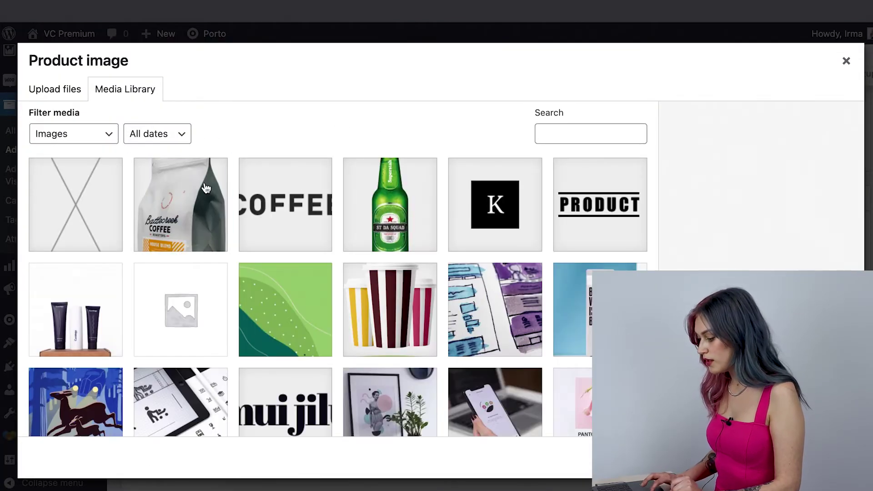
{"action": "left_click", "coordinate": [205, 188]}
{"action": "key", "text": "Escape"}
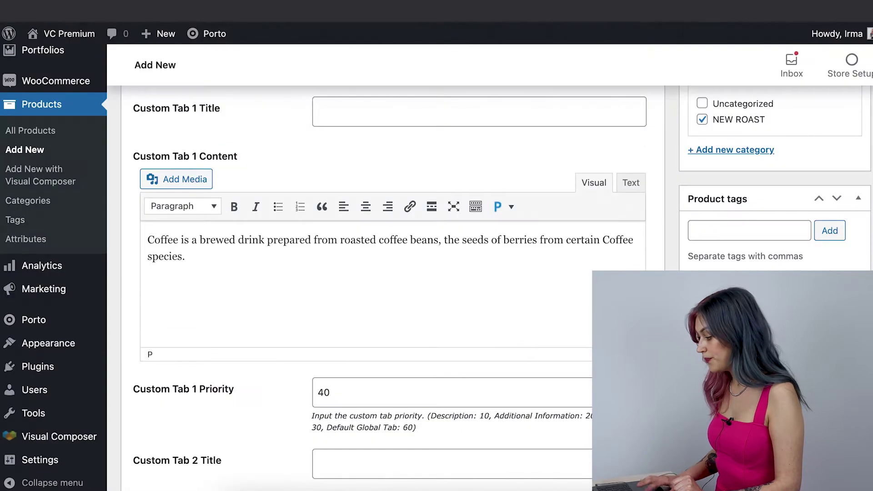
{"action": "scroll", "coordinate": [391, 273], "scroll_direction": "down", "scroll_amount": 2}
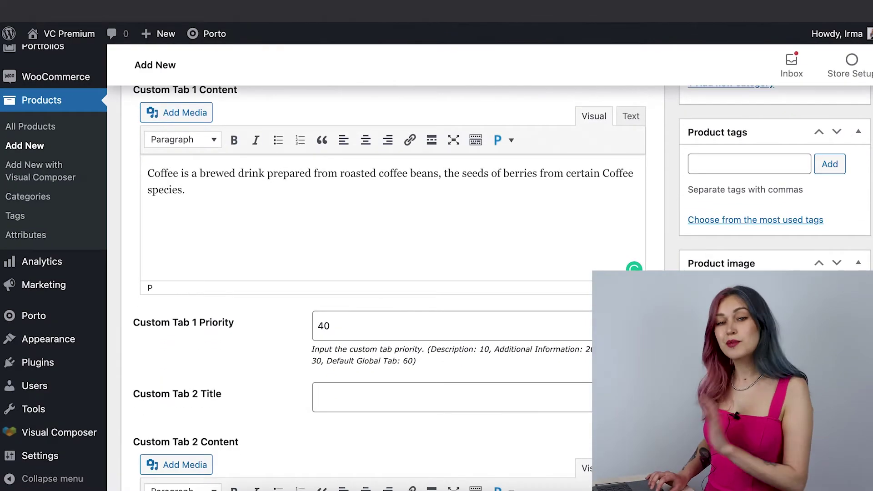
{"action": "scroll", "coordinate": [772, 255], "scroll_direction": "up", "scroll_amount": 6}
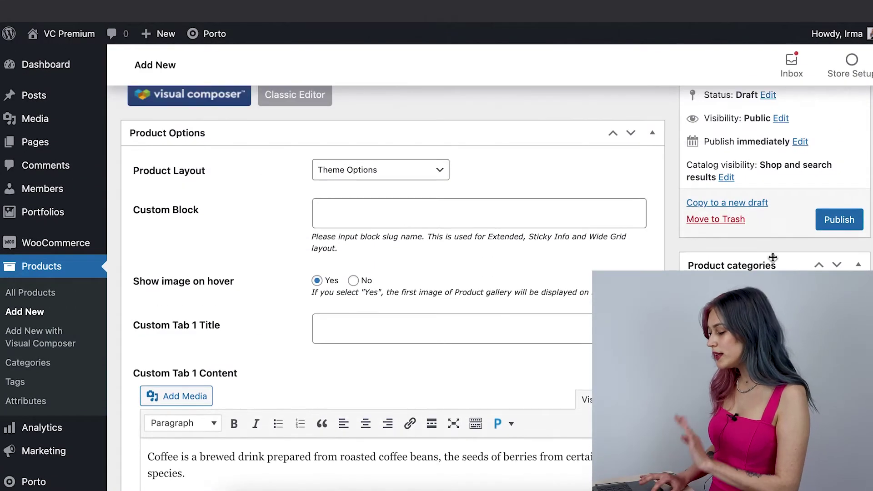
{"action": "left_click", "coordinate": [840, 221]}
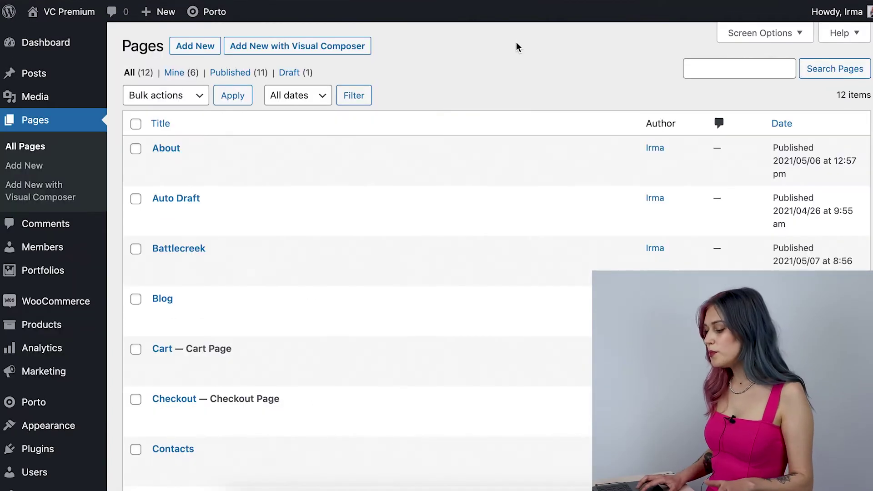
Step: Edit the Battlecreek page in Visual Composer and show the content elements library
{"action": "mouse_move", "coordinate": [324, 255]}
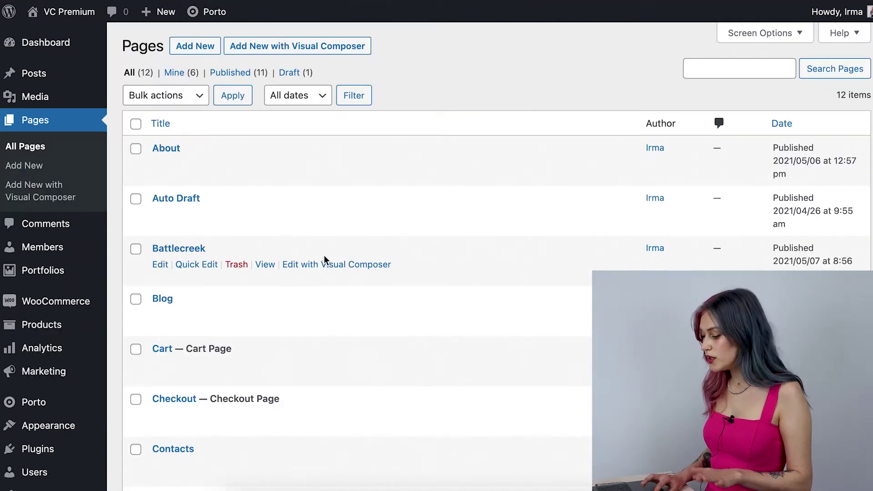
{"action": "left_click", "coordinate": [346, 270]}
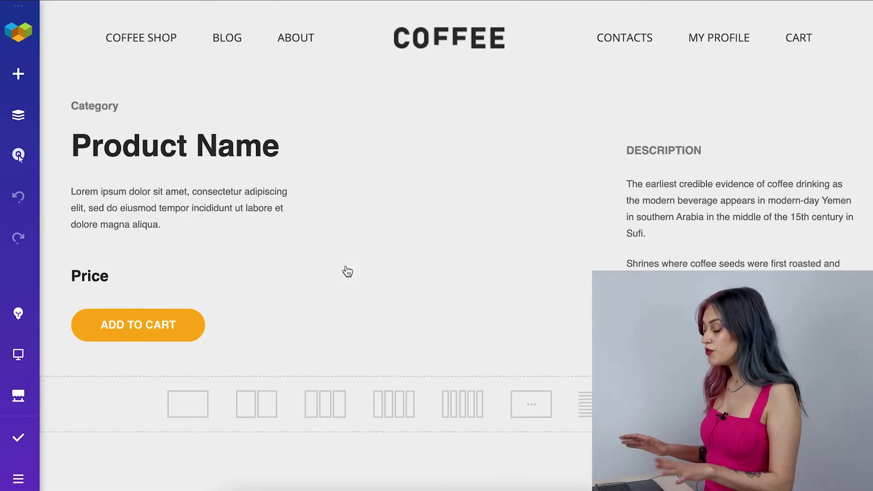
{"action": "mouse_move", "coordinate": [248, 133]}
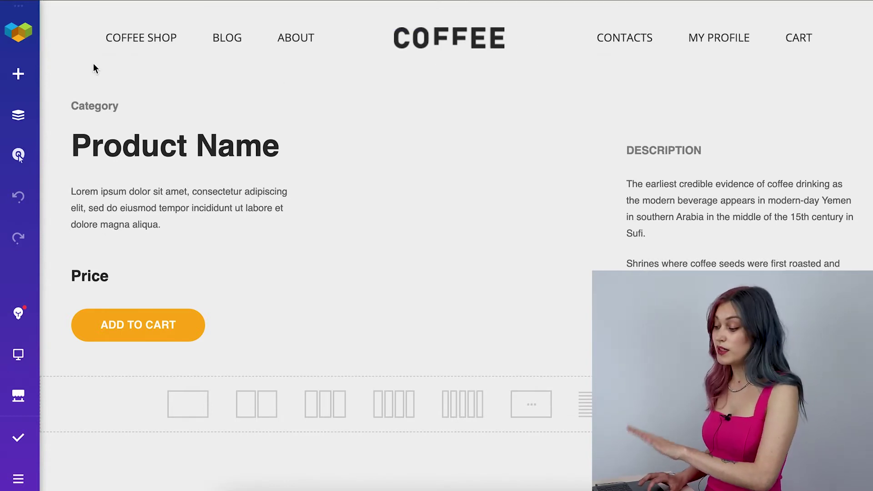
{"action": "left_click", "coordinate": [19, 75]}
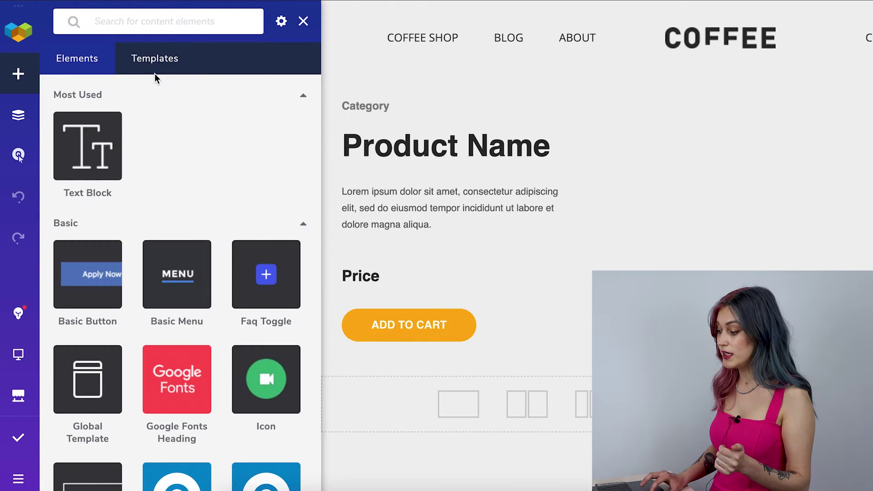
{"action": "left_click", "coordinate": [178, 62]}
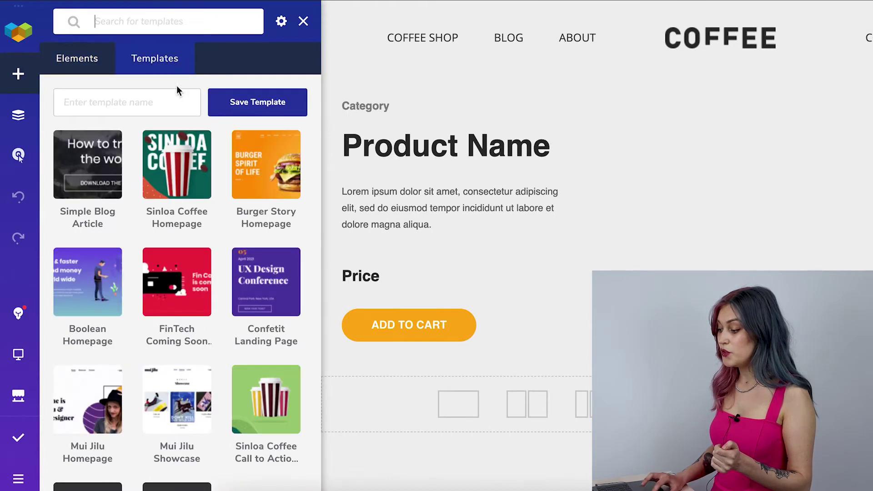
{"action": "left_click", "coordinate": [304, 21]}
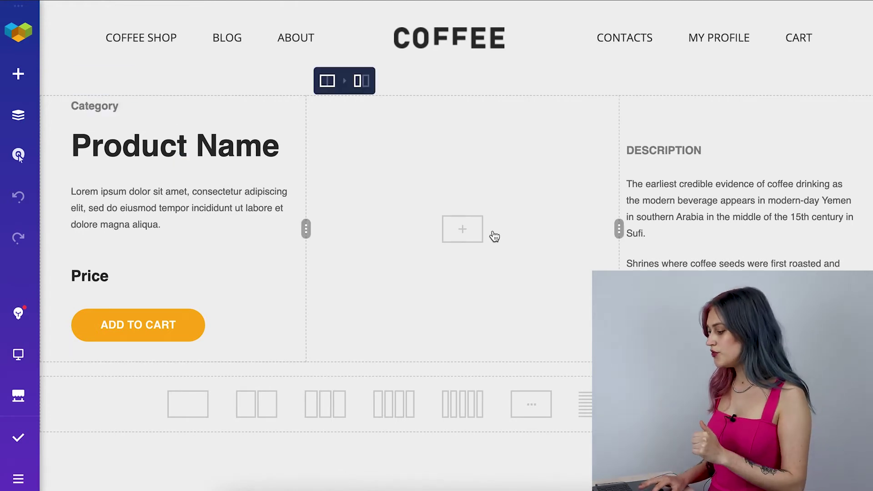
Step: Insert a Single Image element into the empty middle column
{"action": "left_click", "coordinate": [473, 228]}
{"action": "type", "text": "image"}
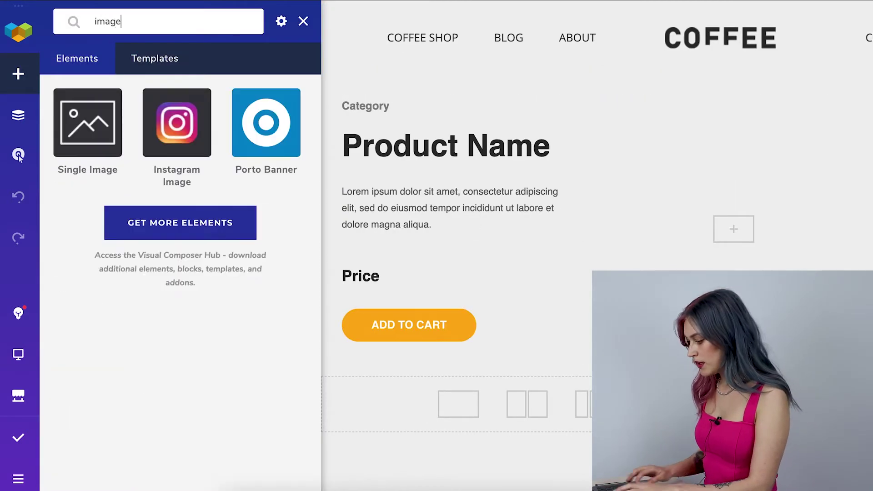
{"action": "left_click", "coordinate": [81, 127]}
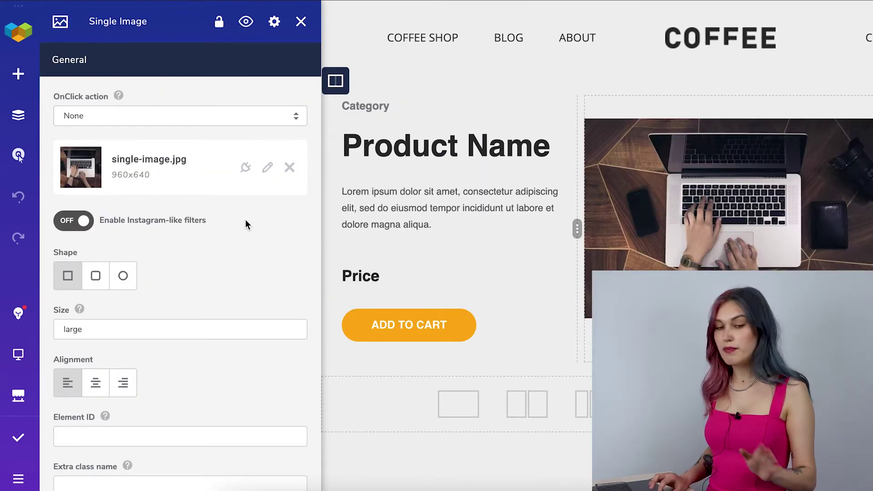
Step: Make the image show the Featured Image of Battlecreek (214) as dynamic content
{"action": "left_click", "coordinate": [245, 170]}
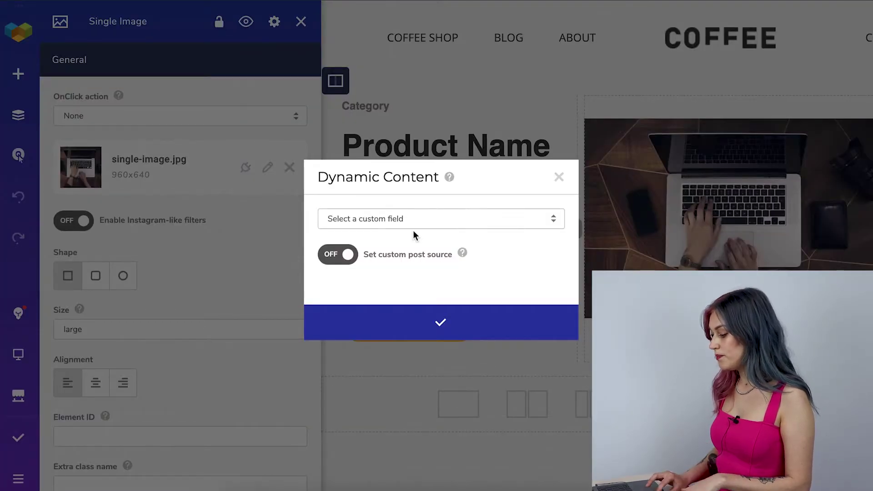
{"action": "left_click", "coordinate": [344, 256]}
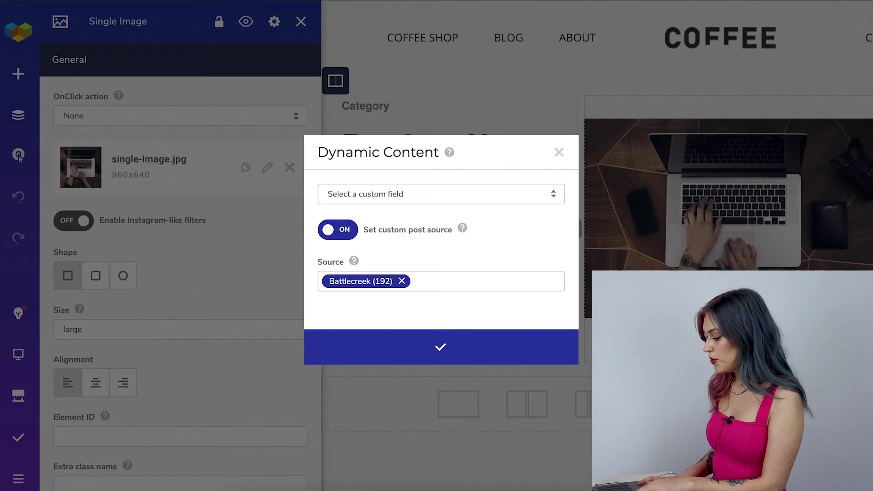
{"action": "left_click", "coordinate": [402, 280]}
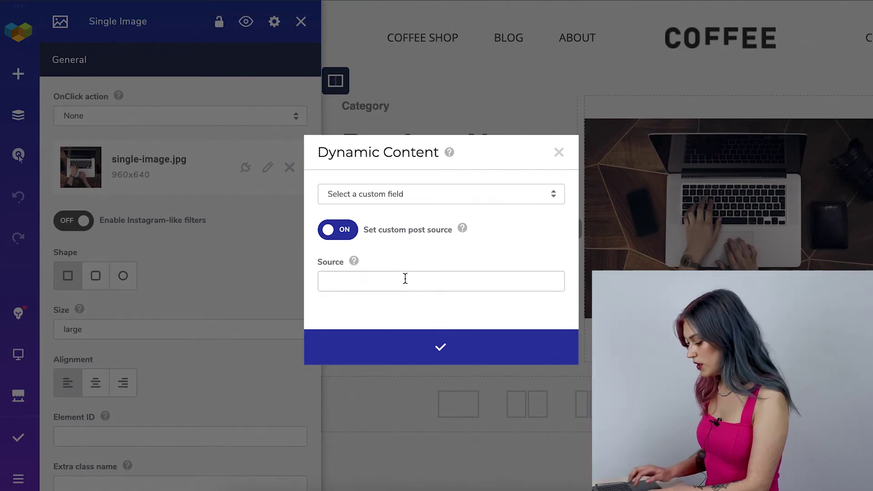
{"action": "type", "text": "21"}
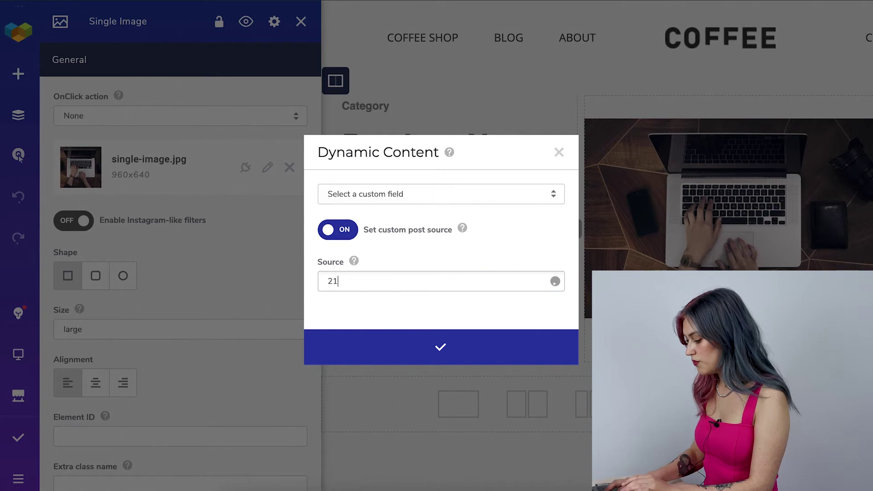
{"action": "type", "text": "4"}
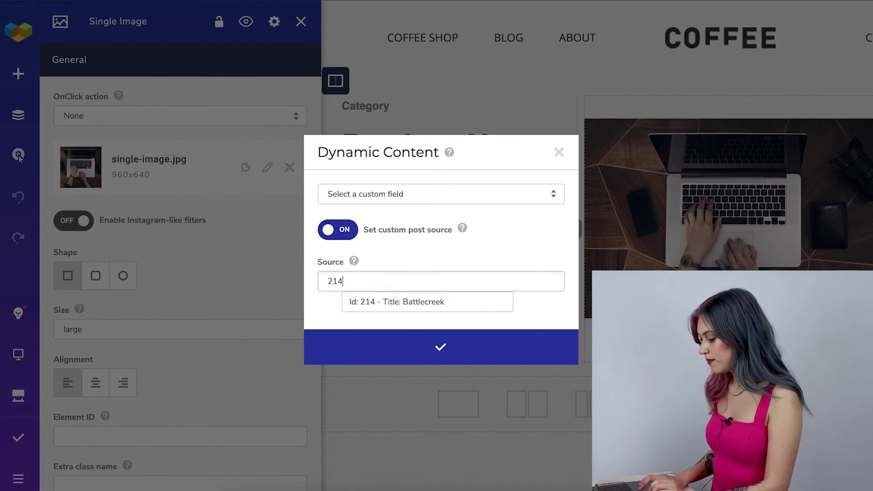
{"action": "left_click", "coordinate": [406, 303]}
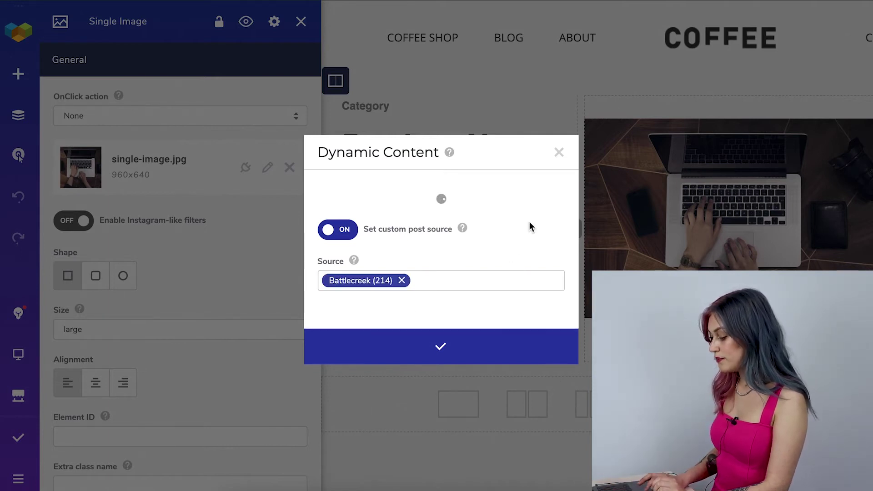
{"action": "left_click", "coordinate": [502, 195]}
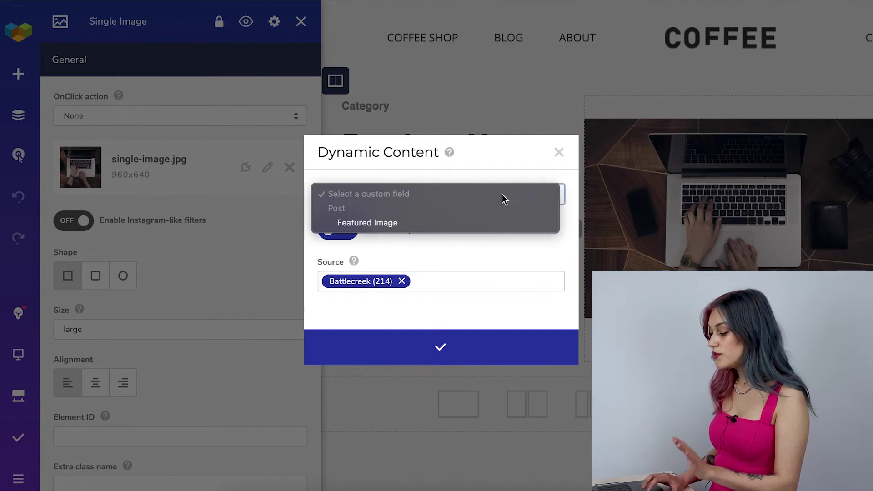
{"action": "left_click", "coordinate": [476, 223]}
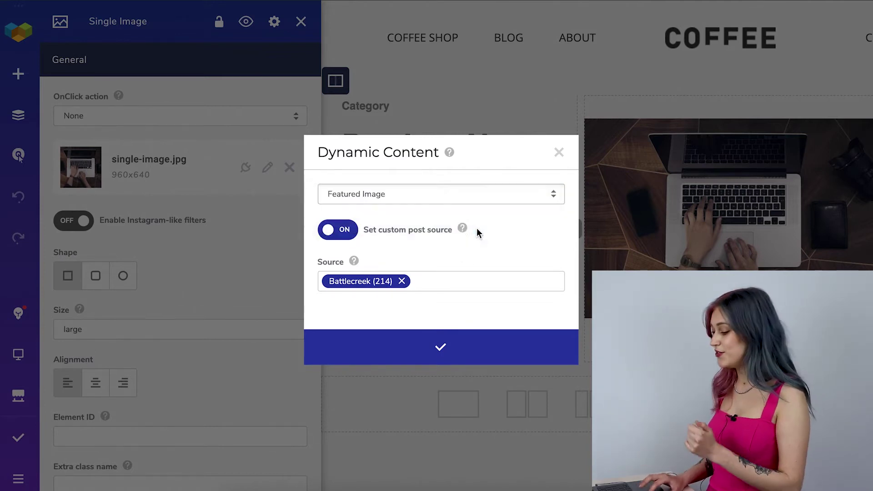
{"action": "left_click", "coordinate": [446, 344]}
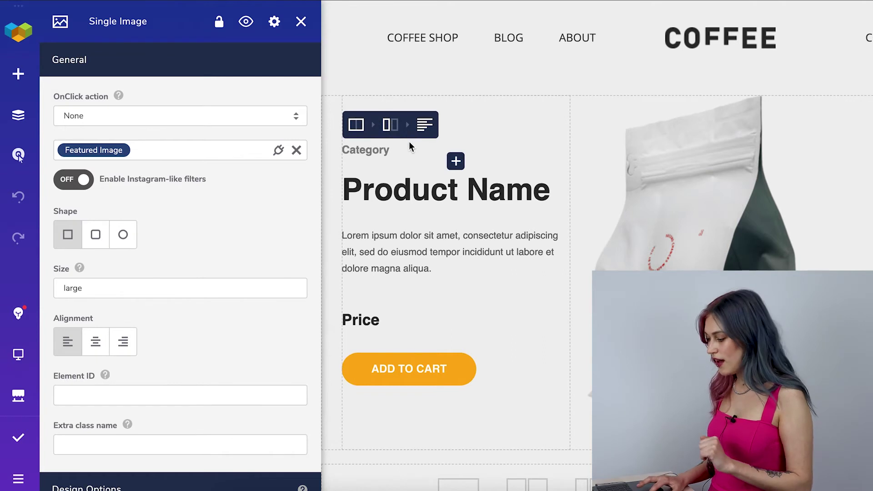
Step: Make the Category text pull Categories dynamically from source post Battlecreek (214)
{"action": "left_click", "coordinate": [435, 149]}
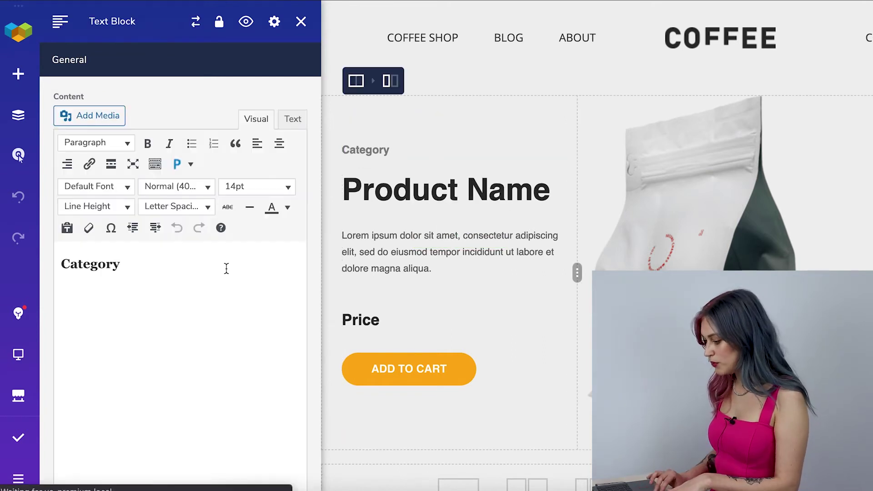
{"action": "scroll", "coordinate": [226, 268], "scroll_direction": "down", "scroll_amount": 2}
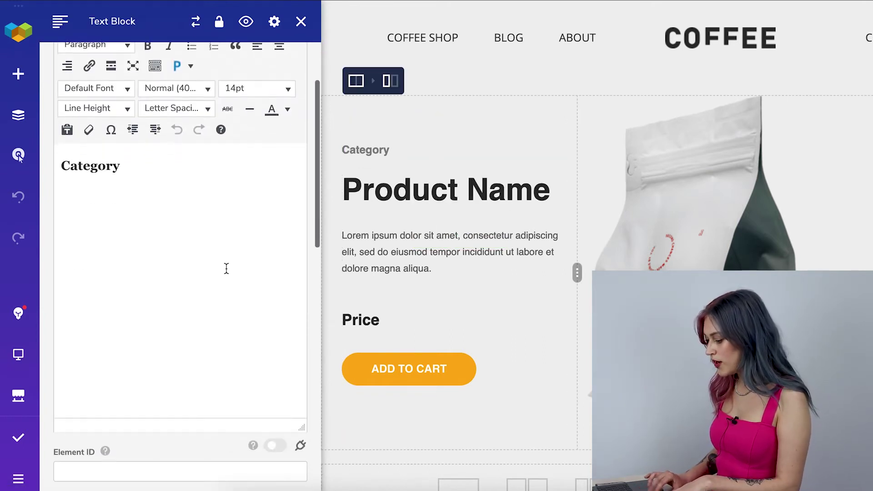
{"action": "left_click", "coordinate": [301, 446]}
{"action": "left_click", "coordinate": [336, 253]}
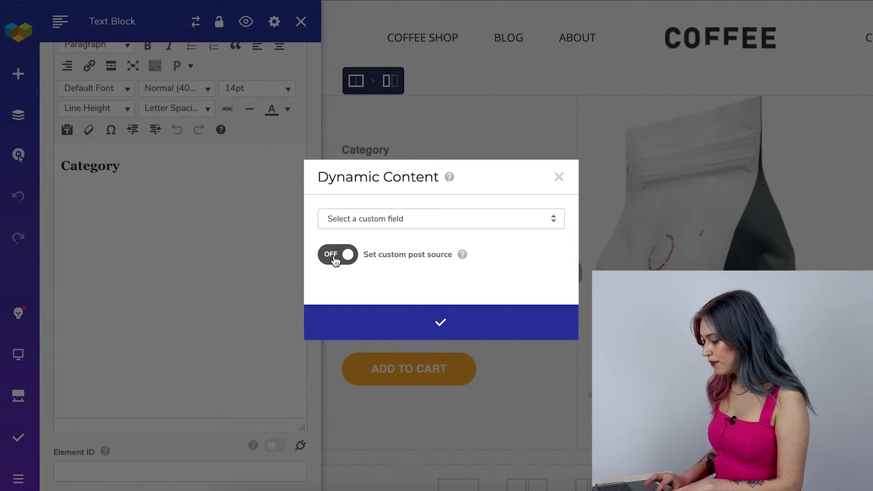
{"action": "left_click", "coordinate": [353, 281]}
{"action": "type", "text": "214"}
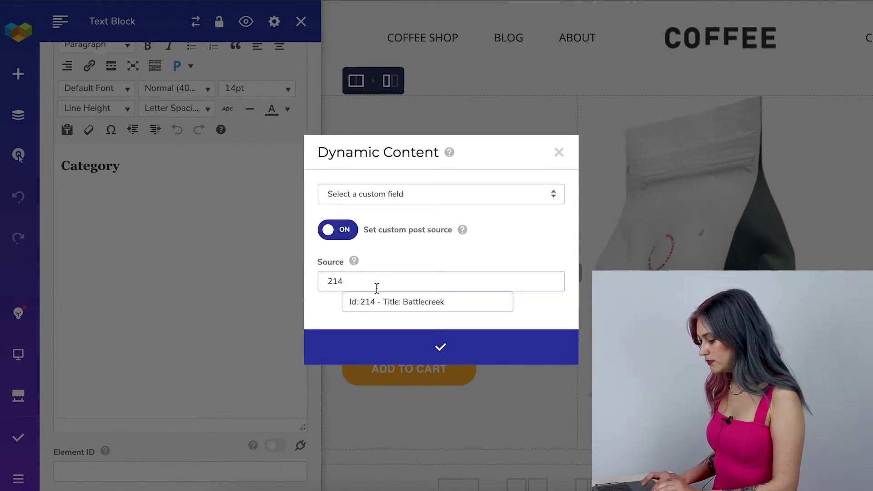
{"action": "left_click", "coordinate": [391, 301]}
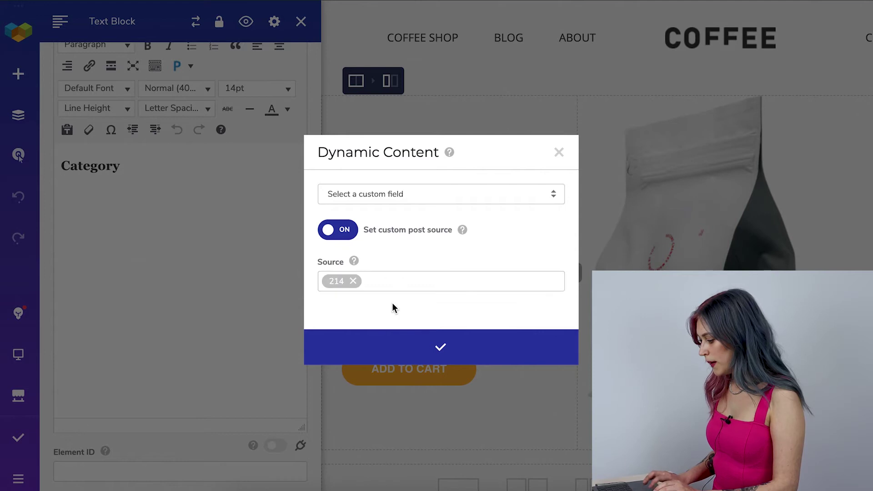
{"action": "left_click", "coordinate": [448, 193]}
{"action": "scroll", "coordinate": [435, 284], "scroll_direction": "down", "scroll_amount": 6}
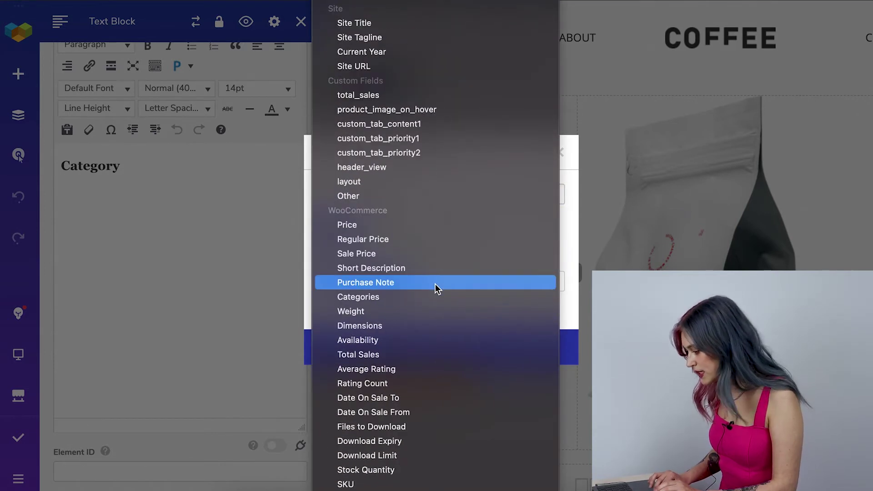
{"action": "left_click", "coordinate": [432, 296]}
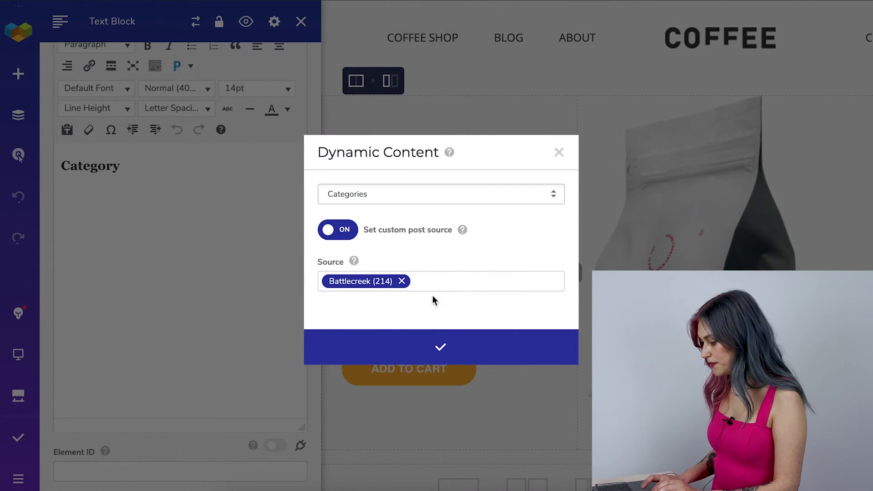
{"action": "left_click", "coordinate": [440, 345]}
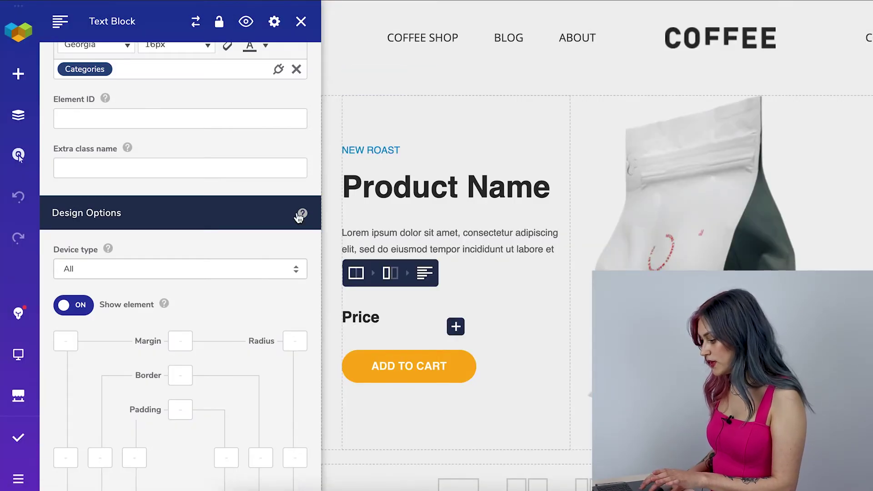
Step: Format the category label as Heading 3
{"action": "scroll", "coordinate": [305, 190], "scroll_direction": "up", "scroll_amount": 2}
{"action": "scroll", "coordinate": [305, 189], "scroll_direction": "up", "scroll_amount": 2}
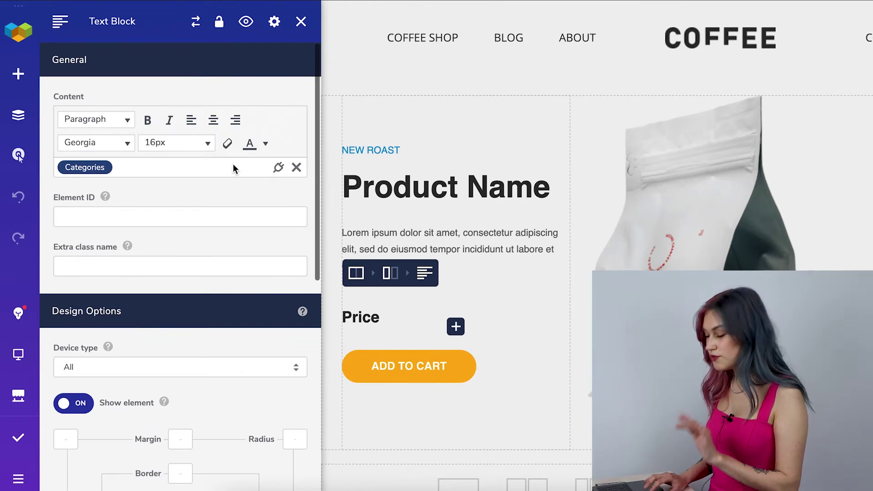
{"action": "left_click", "coordinate": [129, 120]}
{"action": "left_click", "coordinate": [137, 223]}
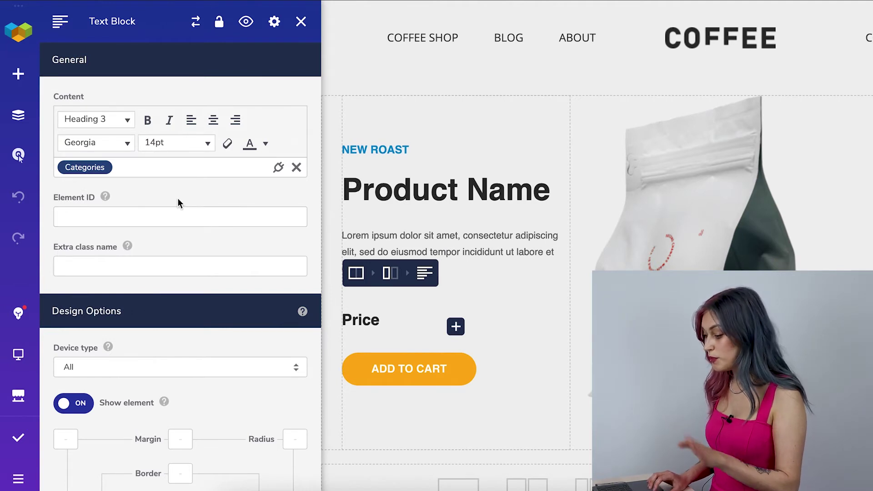
Step: Enable dynamic content on the Product Name heading with custom source product 214
{"action": "mouse_move", "coordinate": [425, 160]}
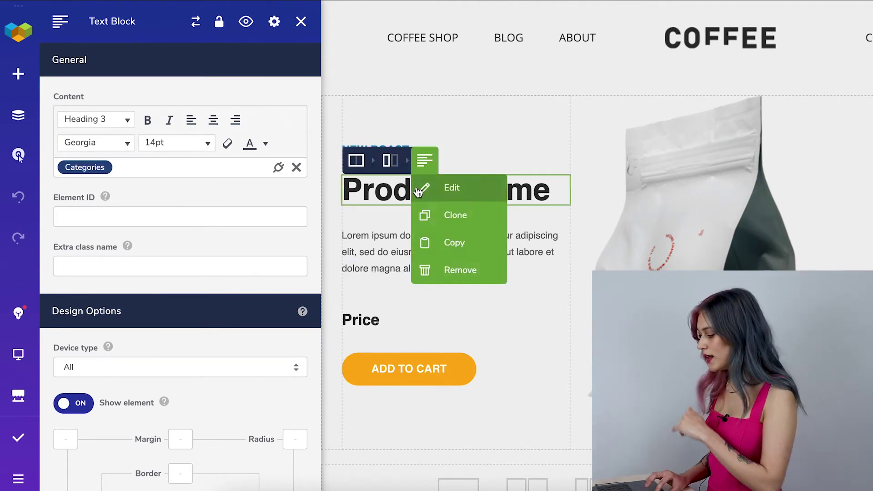
{"action": "left_click", "coordinate": [435, 186]}
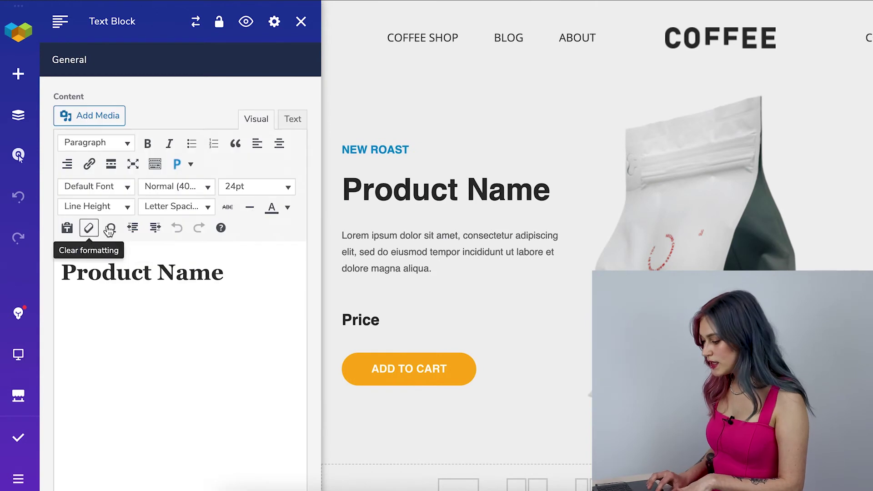
{"action": "left_click", "coordinate": [181, 266]}
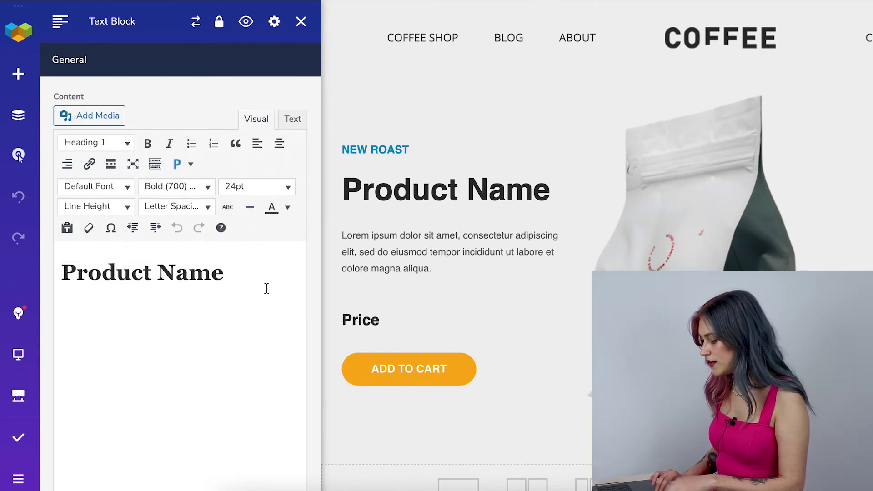
{"action": "scroll", "coordinate": [265, 289], "scroll_direction": "down", "scroll_amount": 3}
{"action": "left_click", "coordinate": [301, 403]}
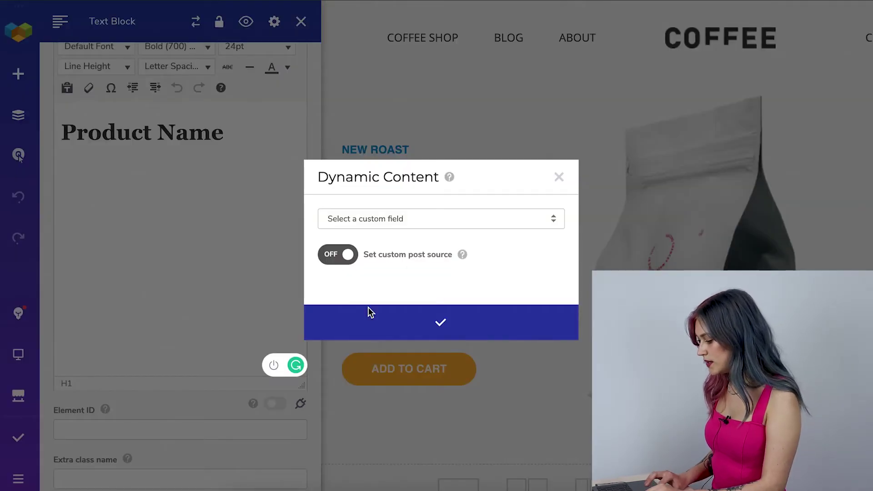
{"action": "left_click", "coordinate": [352, 253]}
{"action": "left_click", "coordinate": [353, 281]}
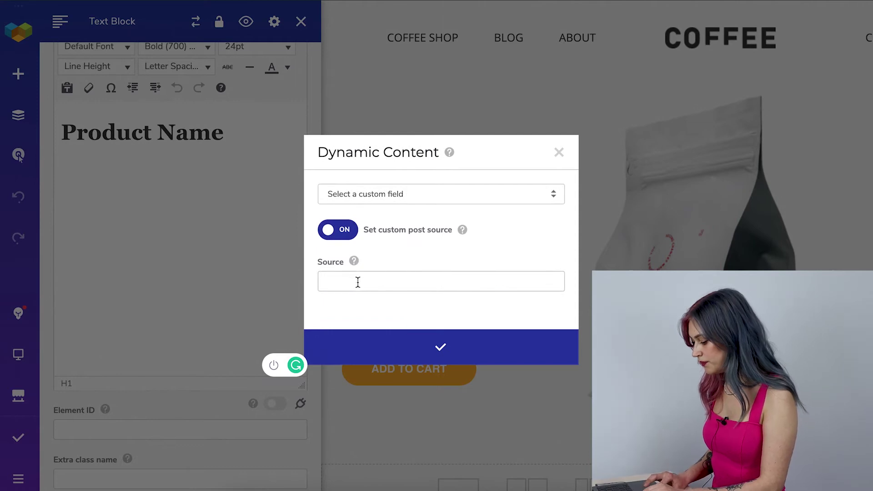
{"action": "type", "text": "214"}
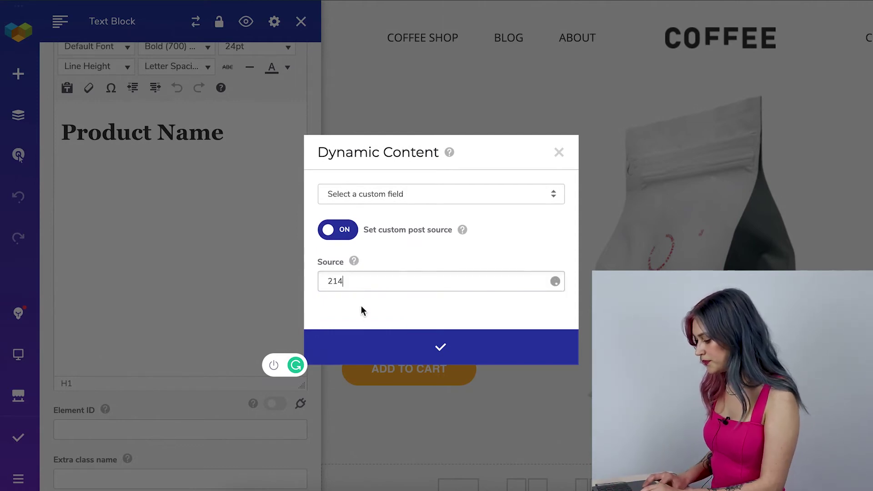
{"action": "left_click", "coordinate": [363, 302]}
Step: Use Post Title as the heading's dynamic field
{"action": "left_click", "coordinate": [418, 194]}
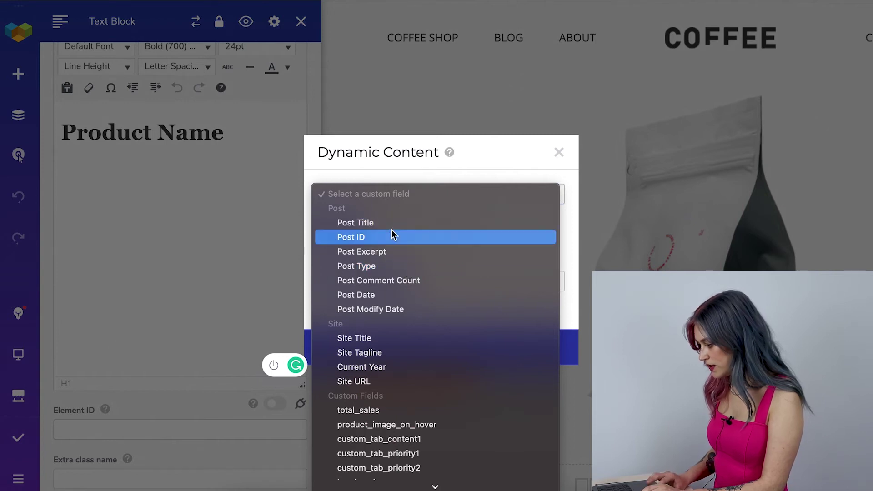
{"action": "left_click", "coordinate": [392, 232]}
{"action": "left_click", "coordinate": [376, 193]}
{"action": "left_click", "coordinate": [373, 181]}
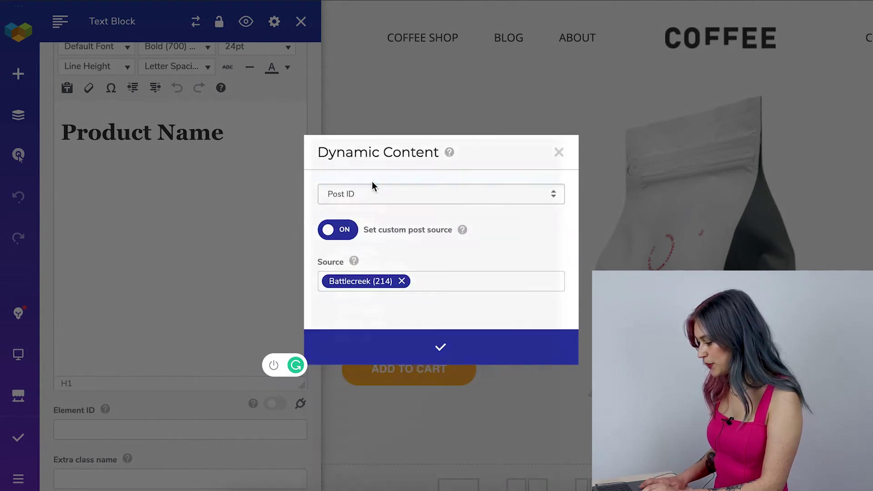
{"action": "left_click", "coordinate": [443, 347]}
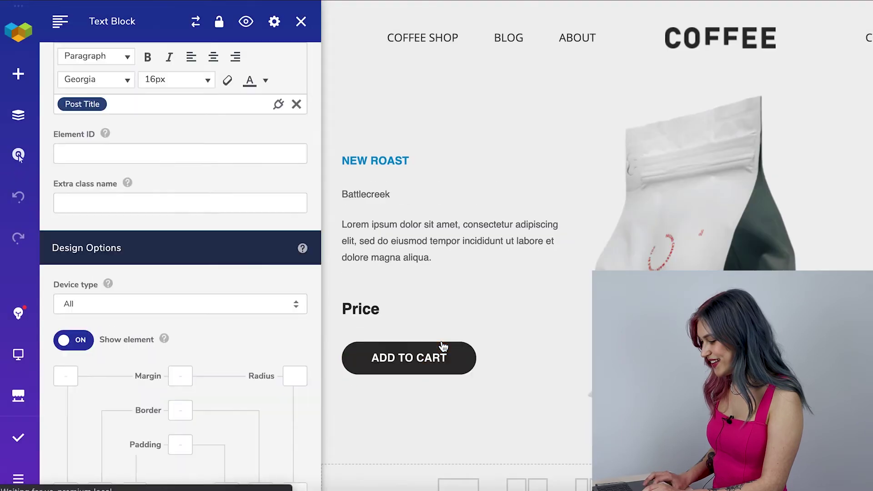
Step: Format the Battlecreek title as Heading 1
{"action": "scroll", "coordinate": [104, 117], "scroll_direction": "up", "scroll_amount": 2}
{"action": "left_click", "coordinate": [106, 121]}
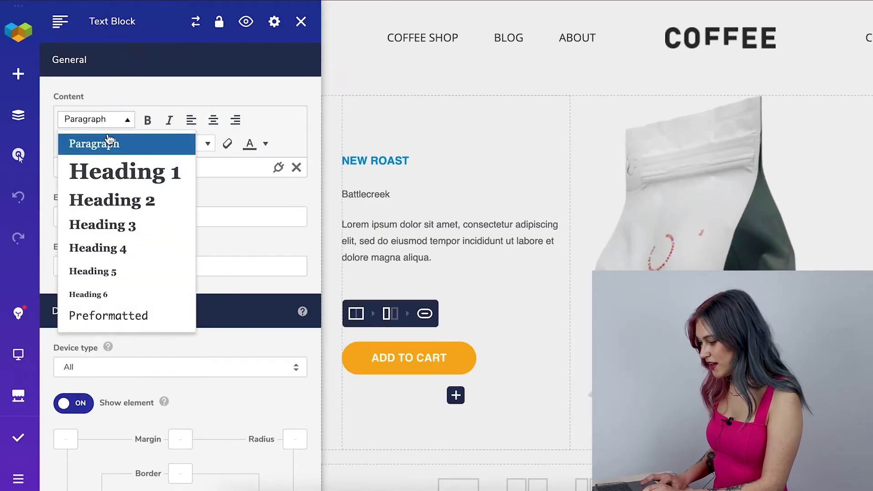
{"action": "left_click", "coordinate": [117, 165]}
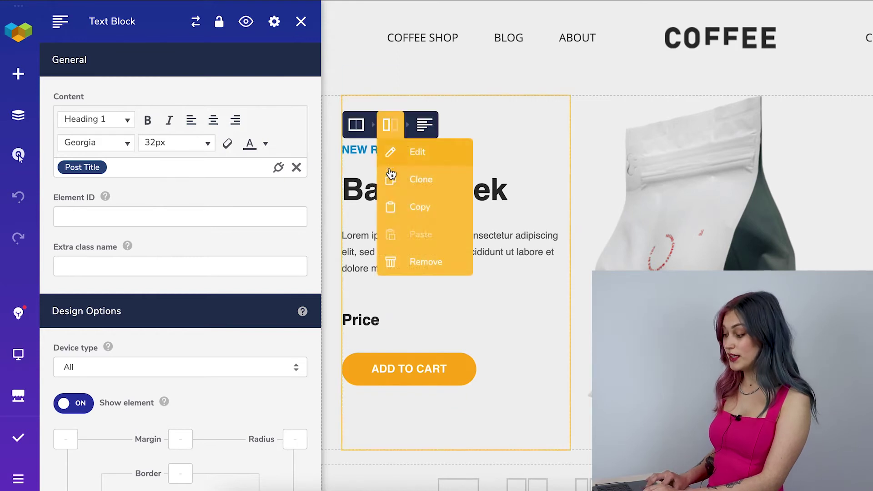
{"action": "left_click", "coordinate": [419, 237]}
Step: Make the description paragraph show the product's Short Description dynamically
{"action": "scroll", "coordinate": [291, 319], "scroll_direction": "down", "scroll_amount": 5}
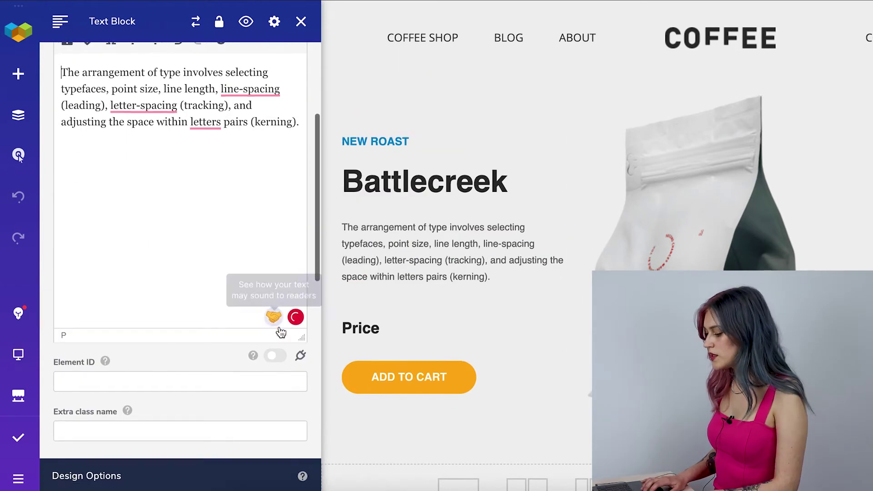
{"action": "left_click", "coordinate": [300, 344]}
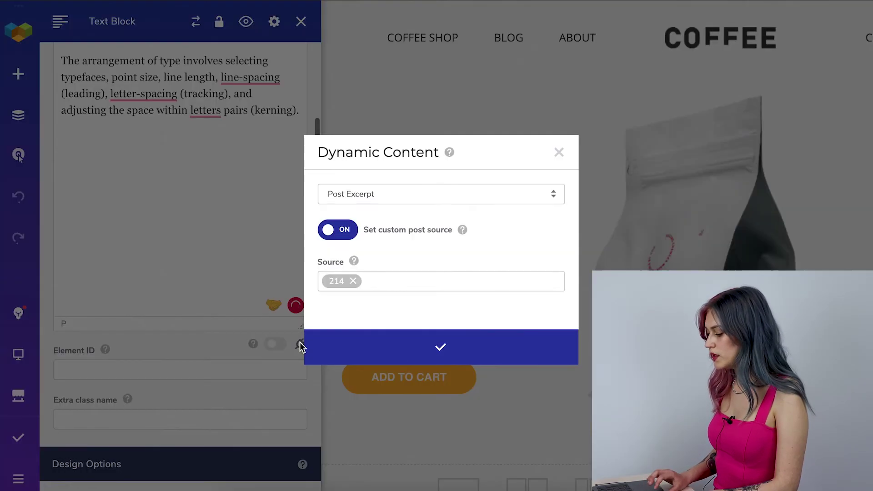
{"action": "left_click", "coordinate": [433, 195]}
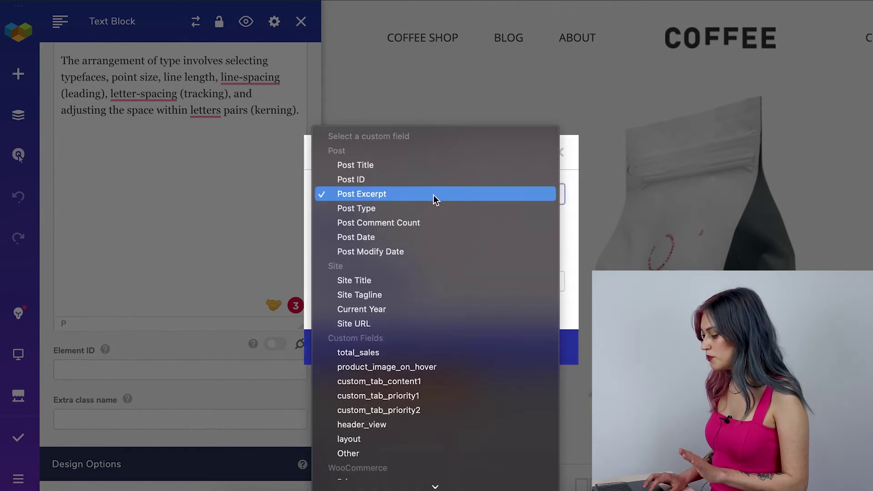
{"action": "scroll", "coordinate": [434, 291], "scroll_direction": "down", "scroll_amount": 5}
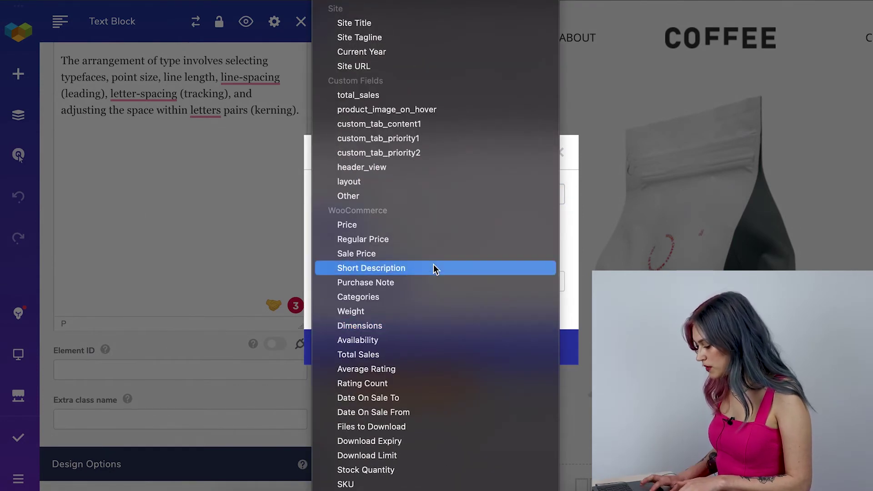
{"action": "left_click", "coordinate": [436, 268]}
{"action": "left_click", "coordinate": [437, 345]}
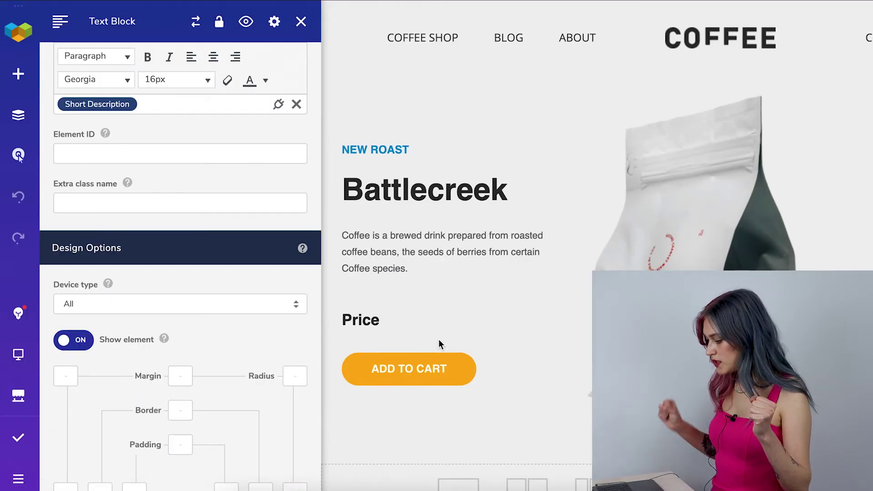
Step: Make the Price text pull the Price field dynamically from product 214
{"action": "mouse_move", "coordinate": [427, 278]}
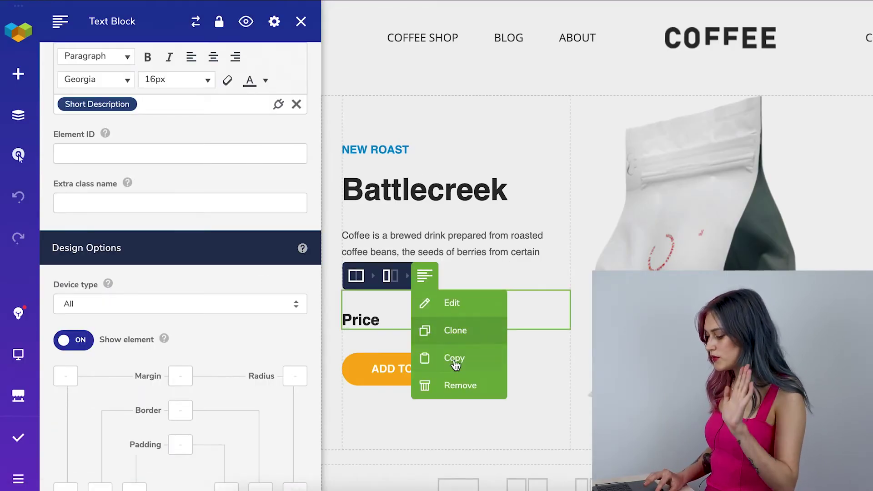
{"action": "left_click", "coordinate": [455, 302]}
{"action": "scroll", "coordinate": [203, 380], "scroll_direction": "down", "scroll_amount": 5}
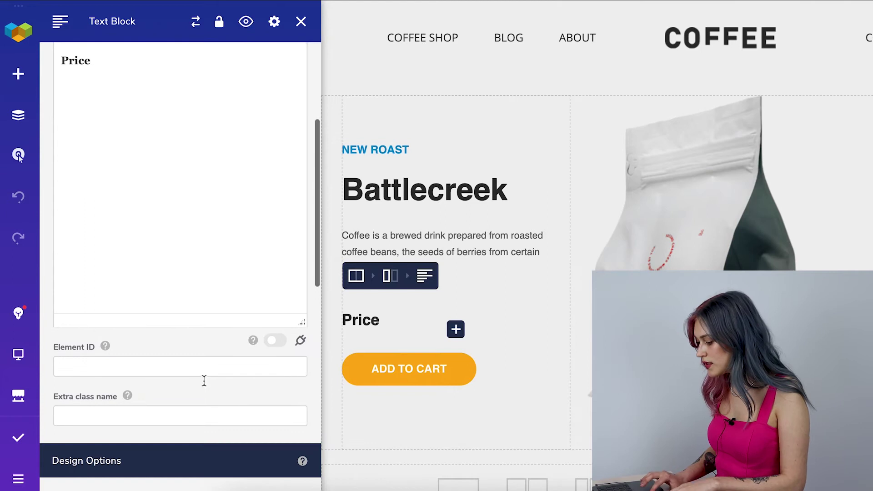
{"action": "left_click", "coordinate": [300, 341]}
{"action": "left_click", "coordinate": [359, 253]}
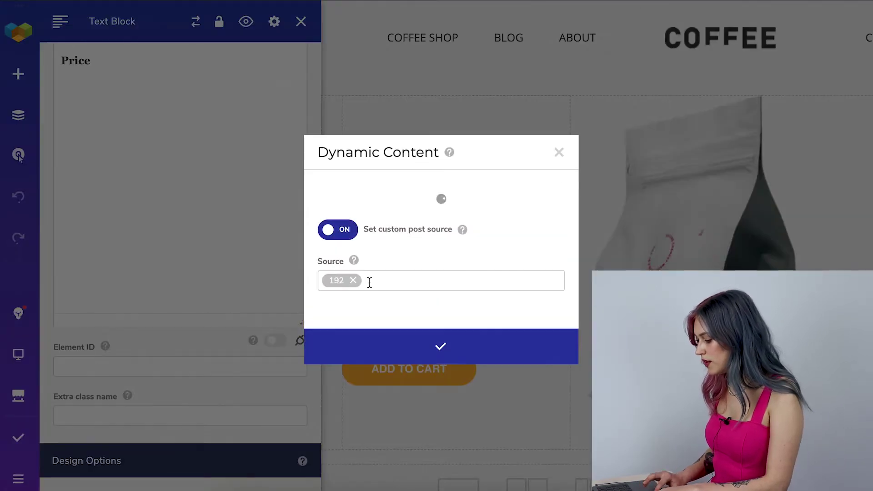
{"action": "left_click", "coordinate": [364, 280]}
{"action": "type", "text": "214"}
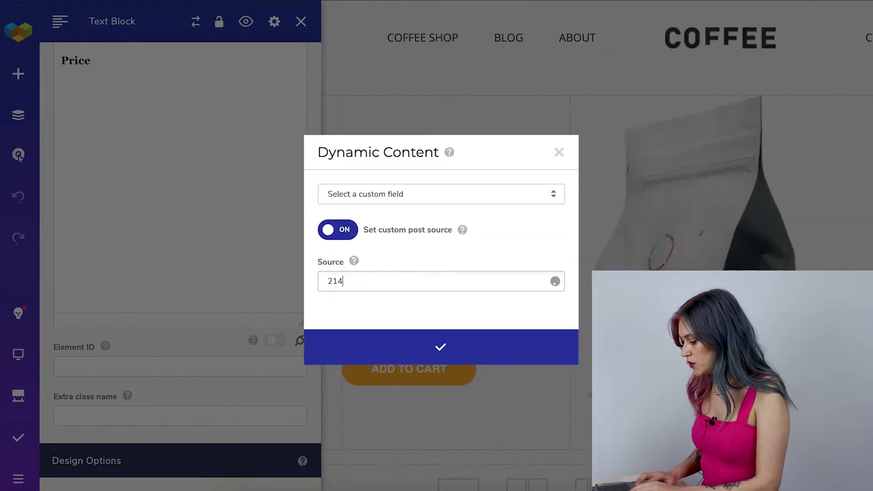
{"action": "left_click", "coordinate": [392, 303]}
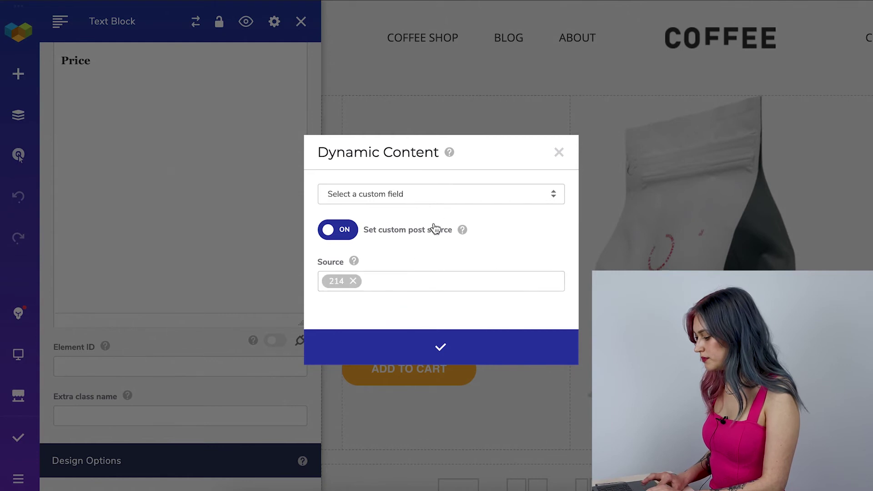
{"action": "left_click", "coordinate": [442, 193]}
{"action": "scroll", "coordinate": [405, 386], "scroll_direction": "down", "scroll_amount": 7}
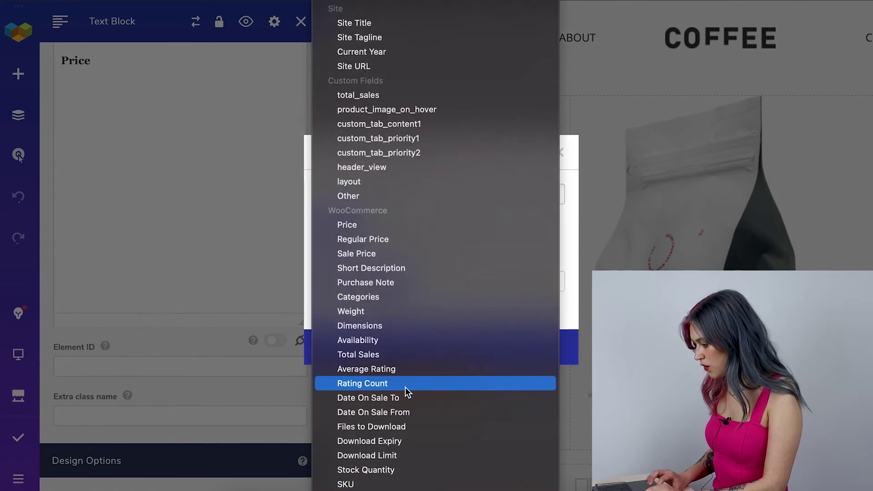
{"action": "left_click", "coordinate": [347, 224]}
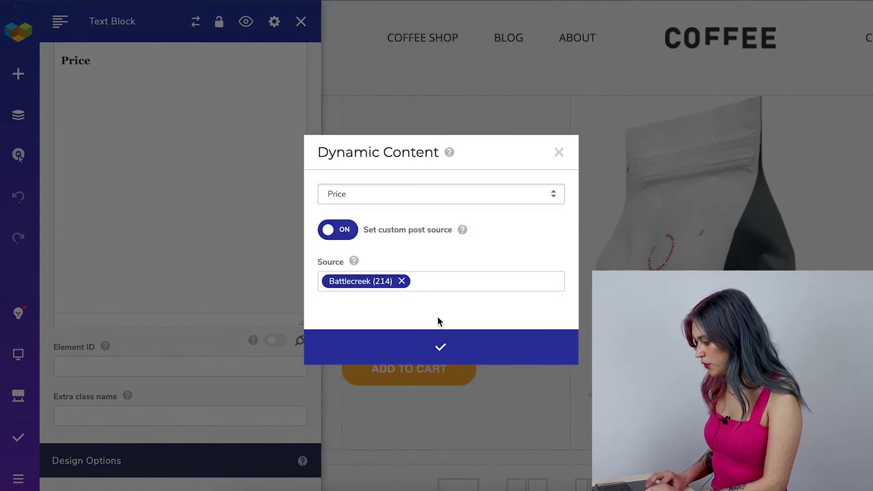
{"action": "left_click", "coordinate": [444, 354]}
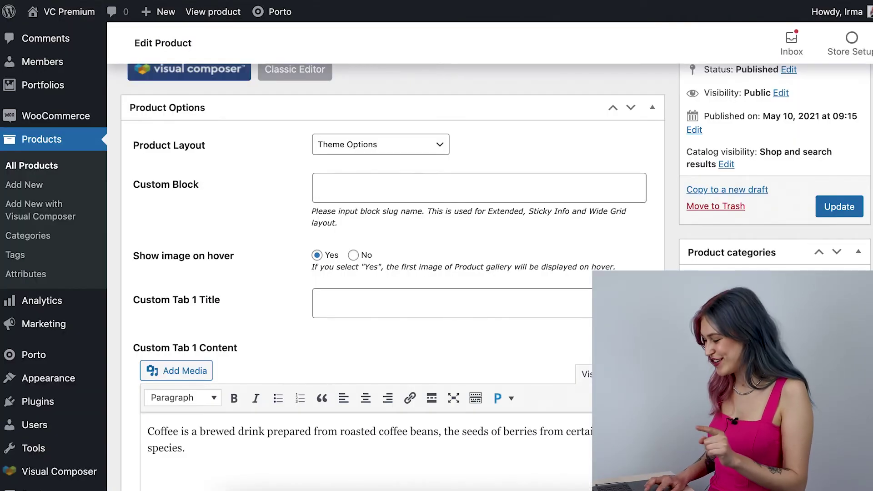
Step: Enter 13.99 as Battlecreek's regular price and update the product
{"action": "scroll", "coordinate": [272, 220], "scroll_direction": "down", "scroll_amount": 5}
{"action": "scroll", "coordinate": [272, 220], "scroll_direction": "down", "scroll_amount": 15}
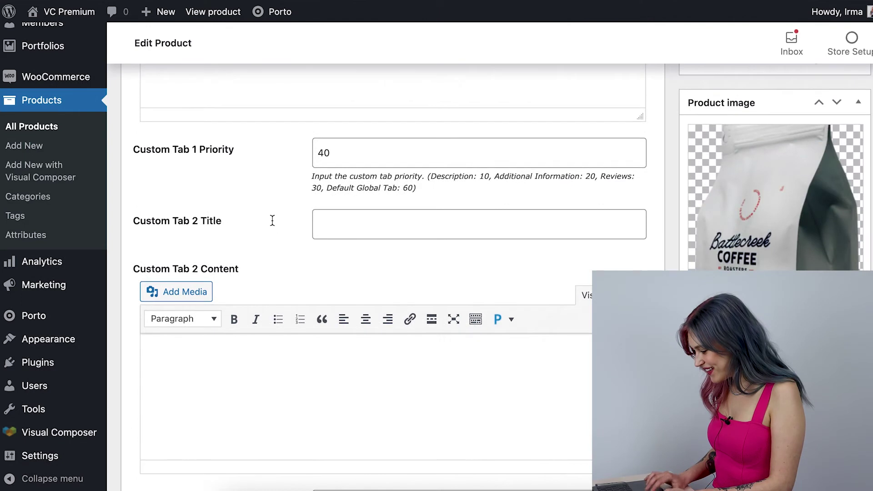
{"action": "scroll", "coordinate": [272, 220], "scroll_direction": "down", "scroll_amount": 2}
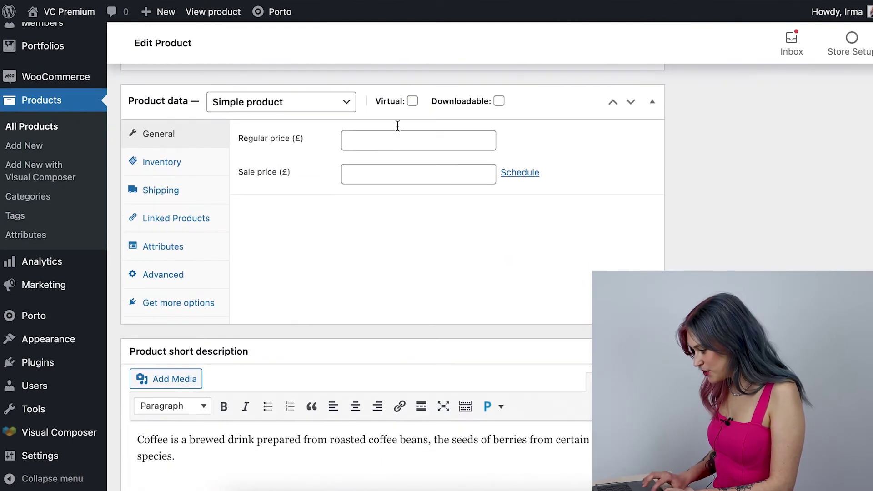
{"action": "left_click", "coordinate": [410, 148]}
{"action": "type", "text": "13.9"}
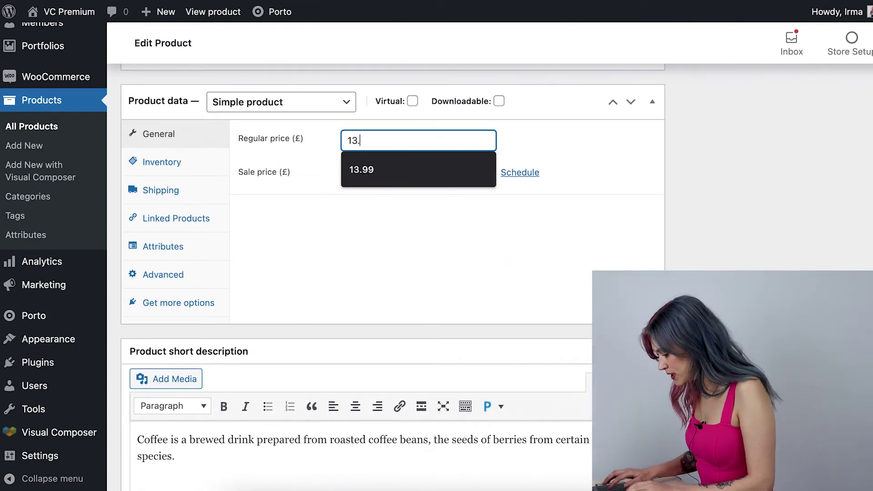
{"action": "type", "text": "9"}
{"action": "scroll", "coordinate": [414, 245], "scroll_direction": "up", "scroll_amount": 15}
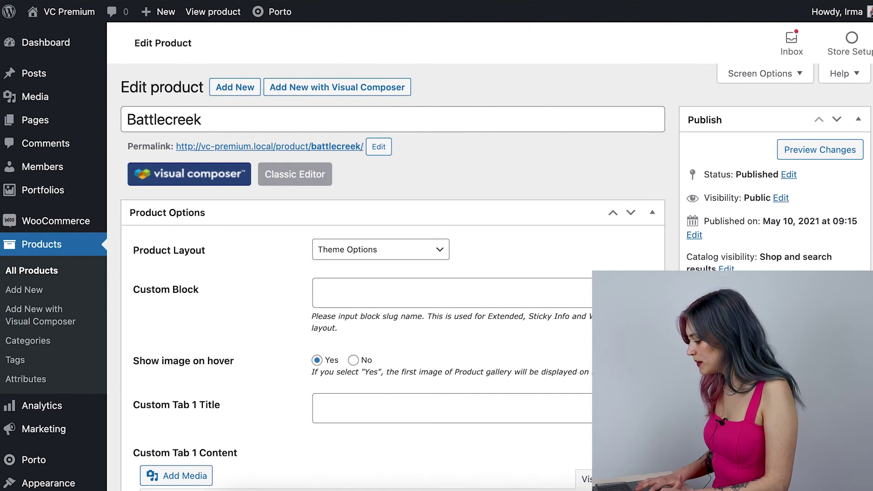
{"action": "key", "text": "Return"}
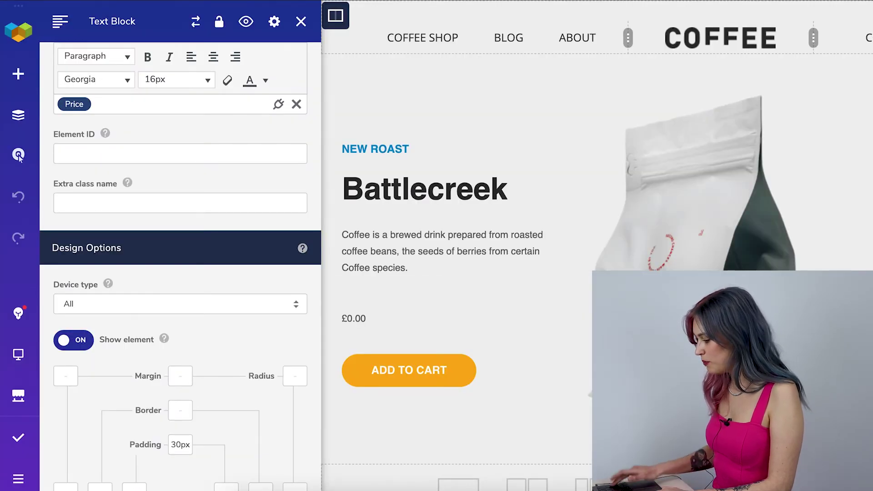
Step: Reload the builder and set the Price text's dynamic source to Battlecreek (214)
{"action": "key", "text": "super+r"}
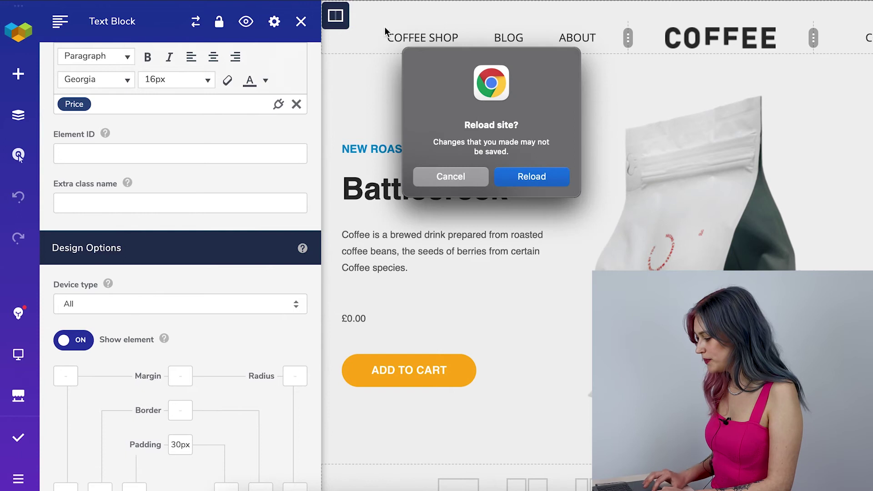
{"action": "left_click", "coordinate": [515, 178]}
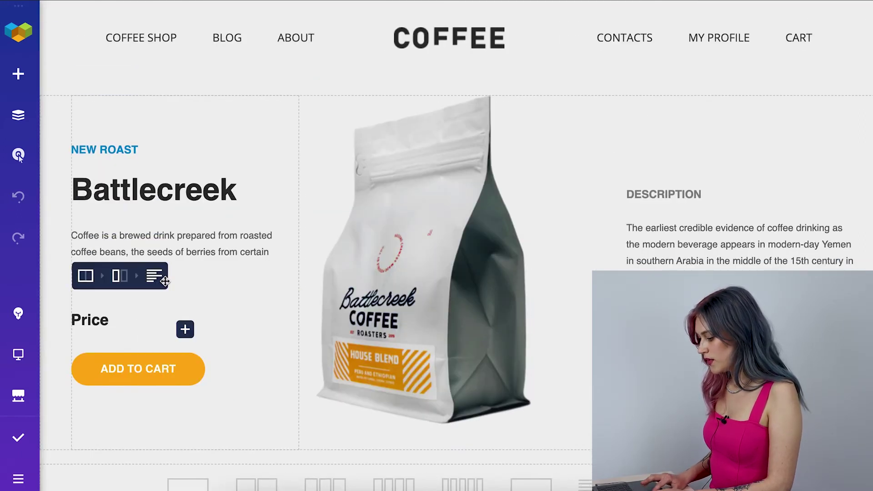
{"action": "mouse_move", "coordinate": [154, 276]}
{"action": "left_click", "coordinate": [166, 301]}
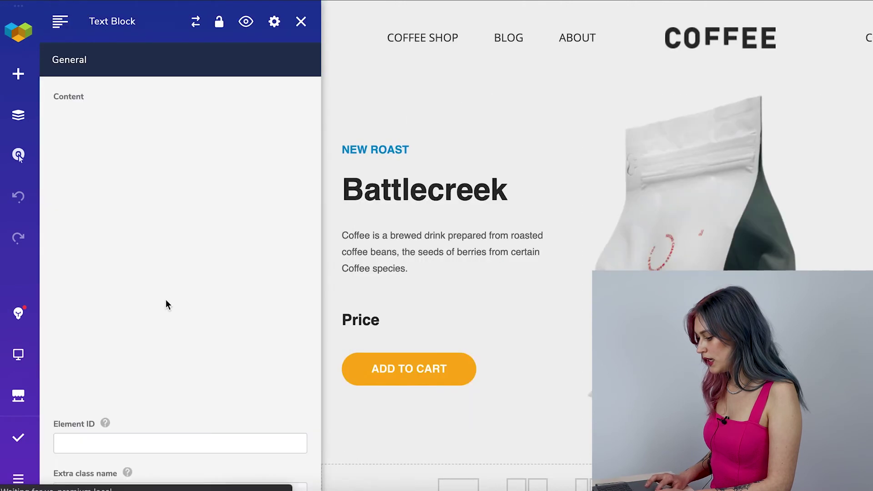
{"action": "scroll", "coordinate": [309, 312], "scroll_direction": "down", "scroll_amount": 5}
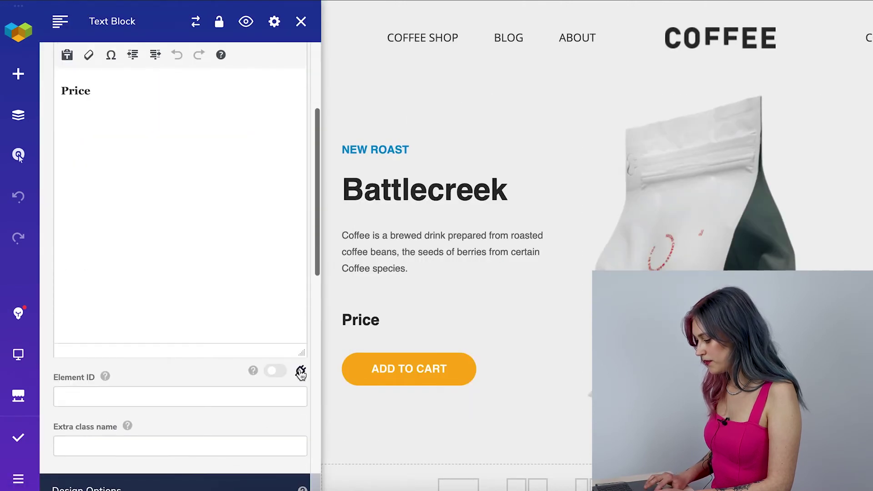
{"action": "left_click", "coordinate": [300, 371]}
{"action": "left_click", "coordinate": [348, 252]}
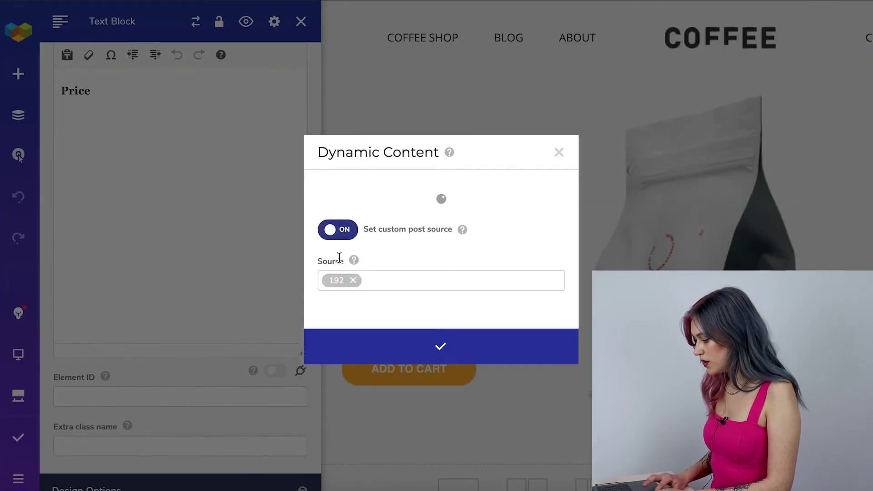
{"action": "left_click", "coordinate": [353, 280]}
{"action": "type", "text": "214"}
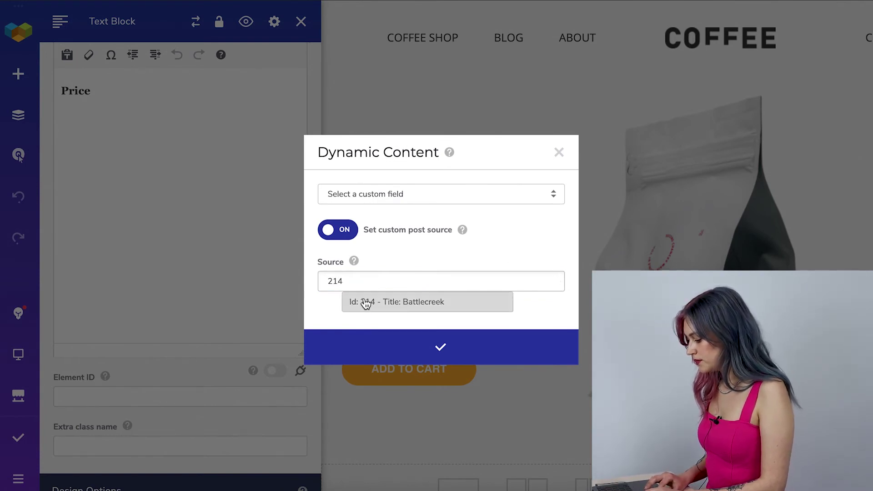
{"action": "left_click", "coordinate": [364, 298]}
Step: Display the product's Price field and style it as Heading 4
{"action": "left_click", "coordinate": [444, 197]}
{"action": "scroll", "coordinate": [417, 305], "scroll_direction": "down", "scroll_amount": 5}
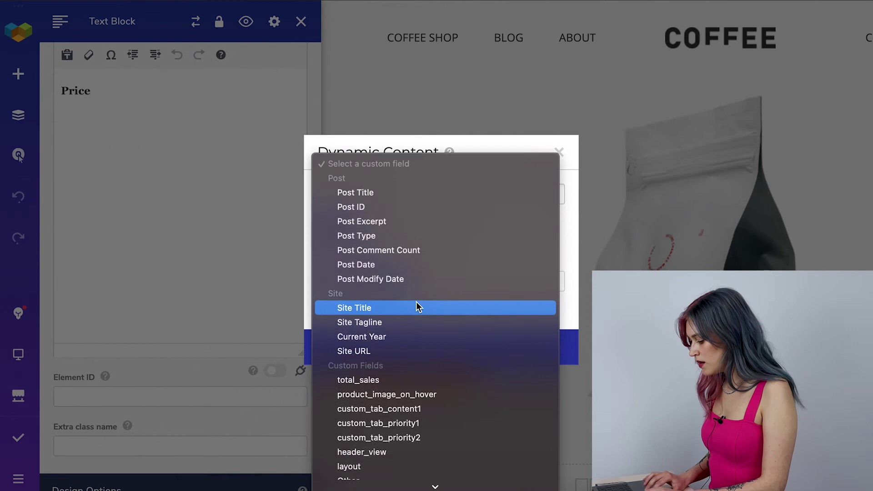
{"action": "left_click", "coordinate": [390, 225]}
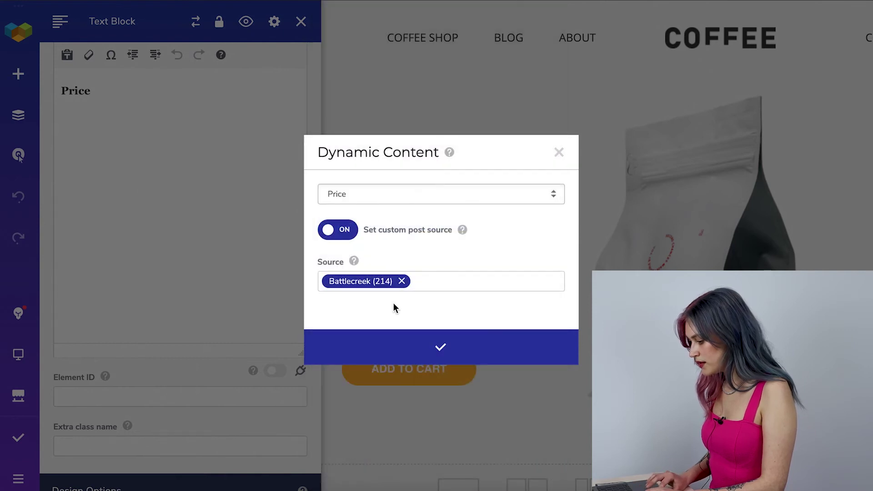
{"action": "left_click", "coordinate": [475, 347]}
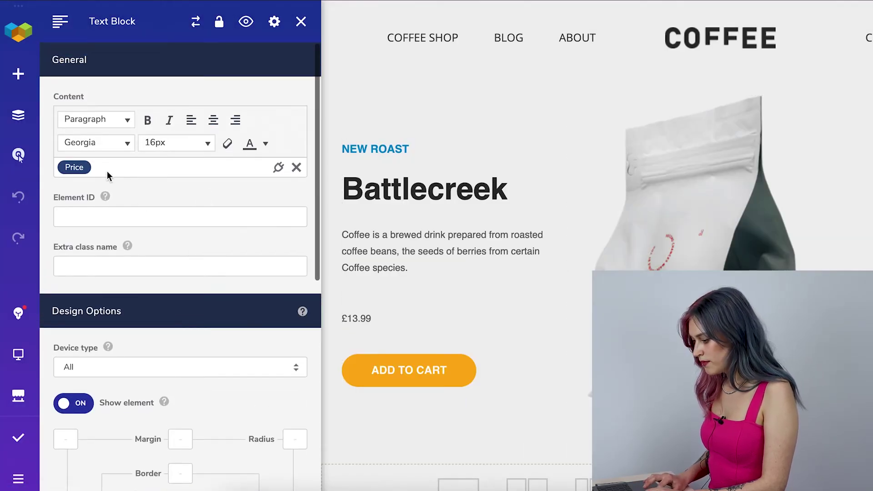
{"action": "left_click", "coordinate": [111, 120]}
{"action": "left_click", "coordinate": [119, 249]}
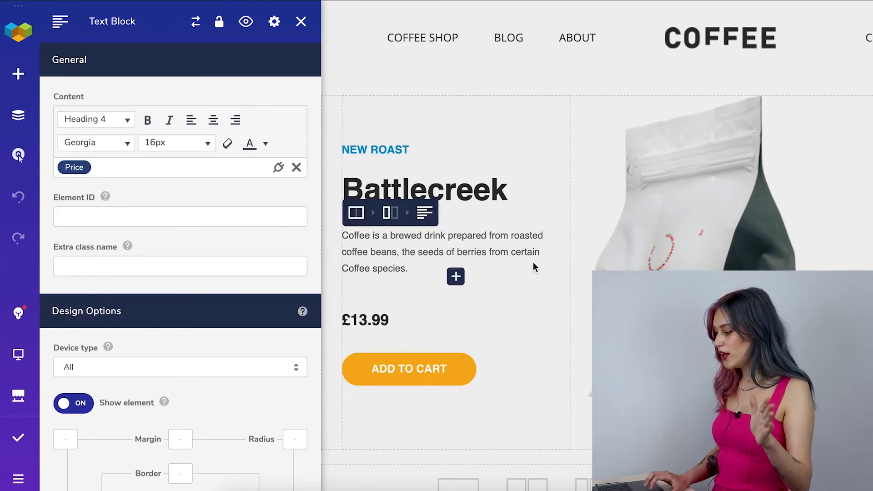
Step: Close the Price Text Block settings to return to the full product layout
{"action": "mouse_move", "coordinate": [383, 79]}
{"action": "left_click", "coordinate": [301, 22]}
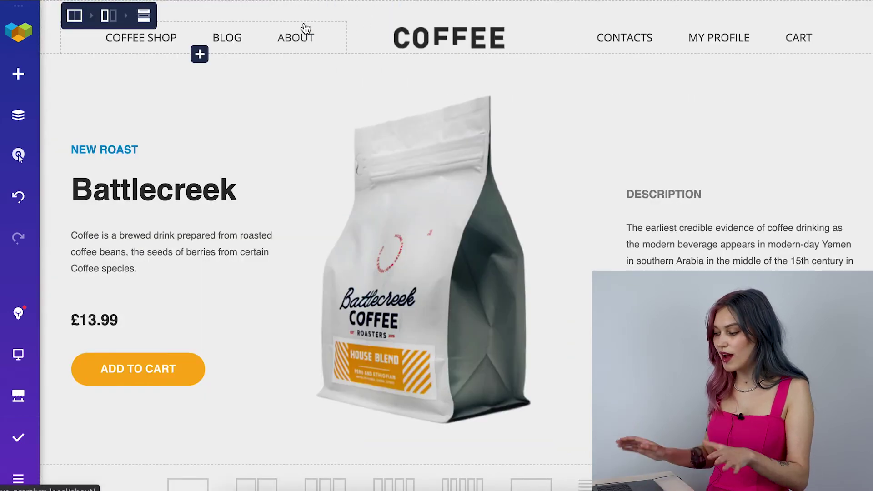
Step: Set the Add To Cart button's link type to custom
{"action": "mouse_move", "coordinate": [155, 326]}
{"action": "left_click", "coordinate": [176, 357]}
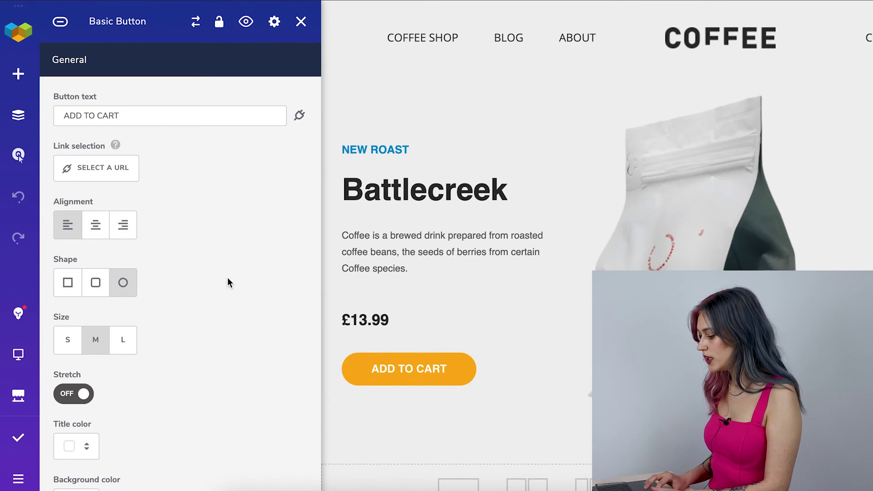
{"action": "left_click", "coordinate": [108, 177]}
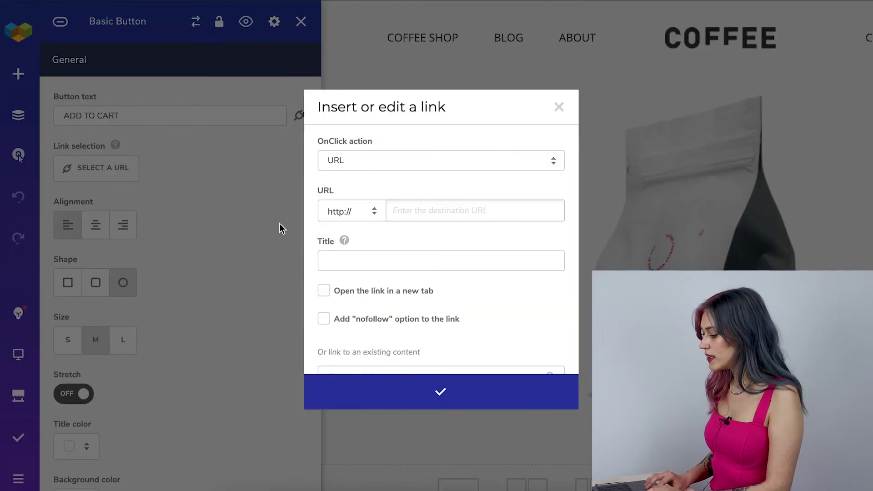
{"action": "left_click", "coordinate": [353, 212]}
{"action": "left_click", "coordinate": [355, 267]}
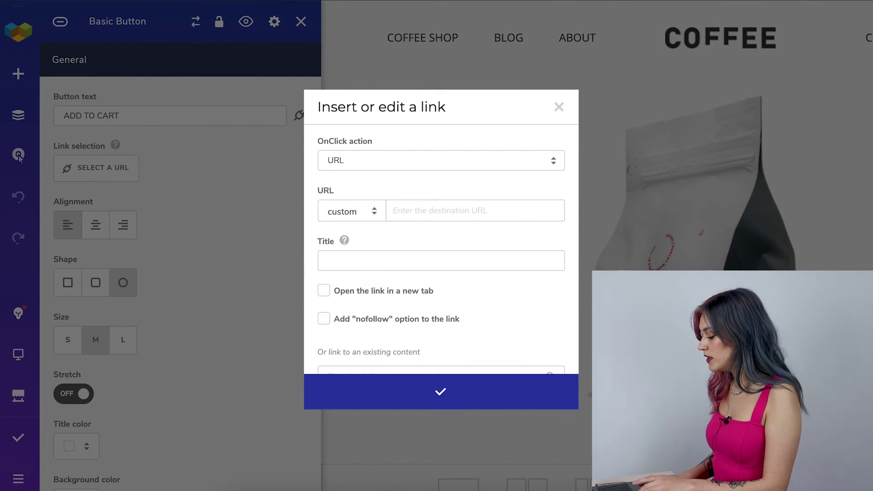
Step: Copy the ?add-to-cart=1404 snippet from the notes document
{"action": "key", "text": "alt+Tab"}
{"action": "left_click", "coordinate": [361, 271]}
{"action": "left_click_drag", "start_coordinate": [361, 271], "coordinate": [269, 268]}
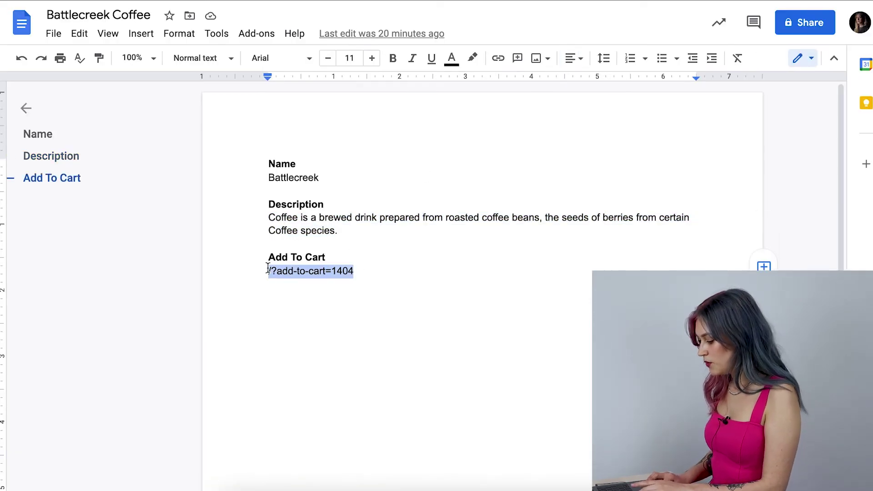
{"action": "key", "text": "alt+Tab"}
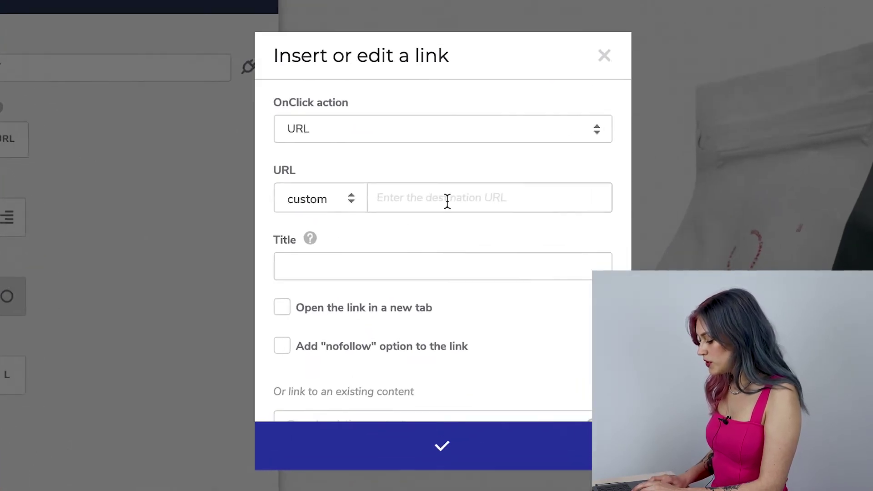
Step: Paste the snippet, change 1404 to 214, save the link, and view the live page
{"action": "left_click", "coordinate": [444, 210]}
{"action": "type", "text": "/?add-to-cart=1404"}
{"action": "left_click_drag", "start_coordinate": [496, 191], "coordinate": [456, 193]}
{"action": "key", "text": "BackSpace"}
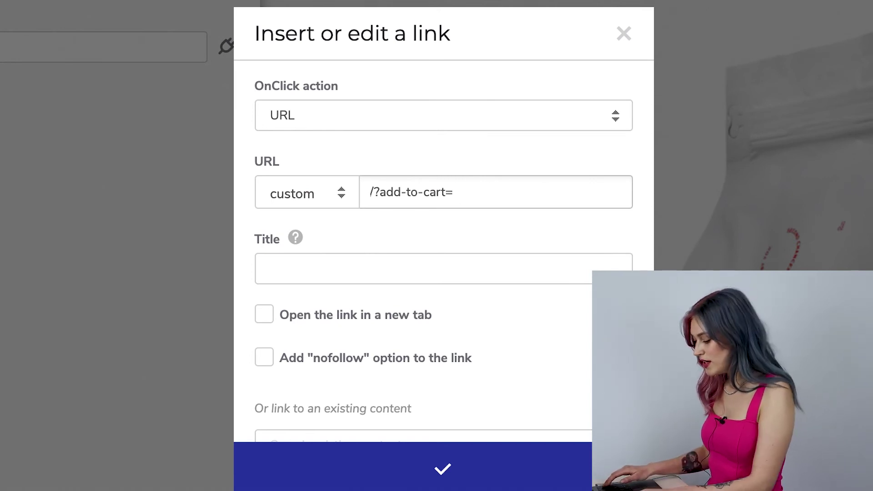
{"action": "type", "text": "214"}
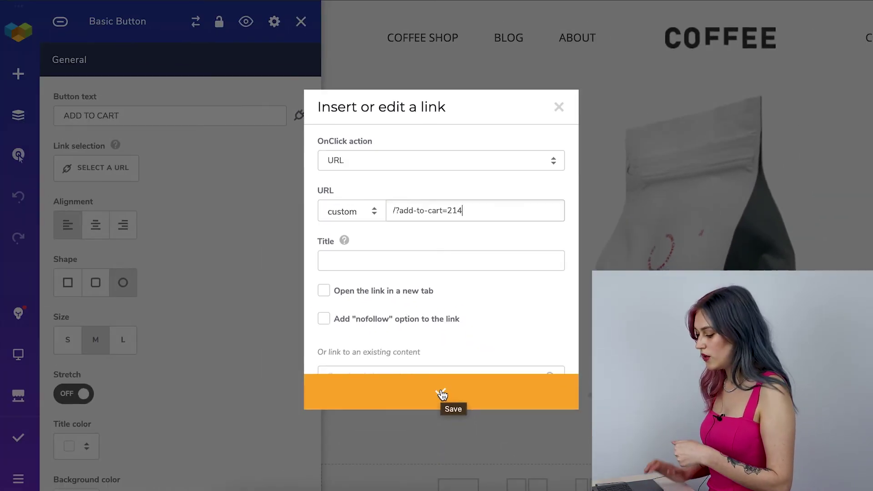
{"action": "left_click", "coordinate": [430, 472]}
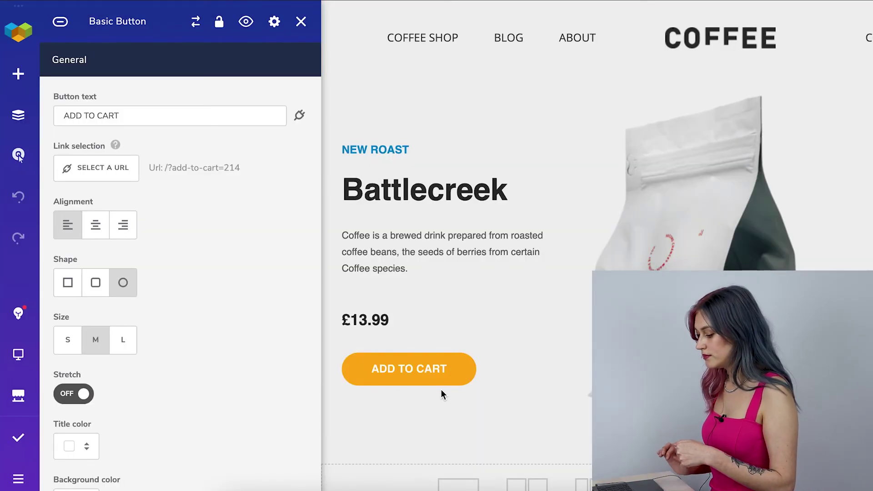
{"action": "mouse_move", "coordinate": [23, 469]}
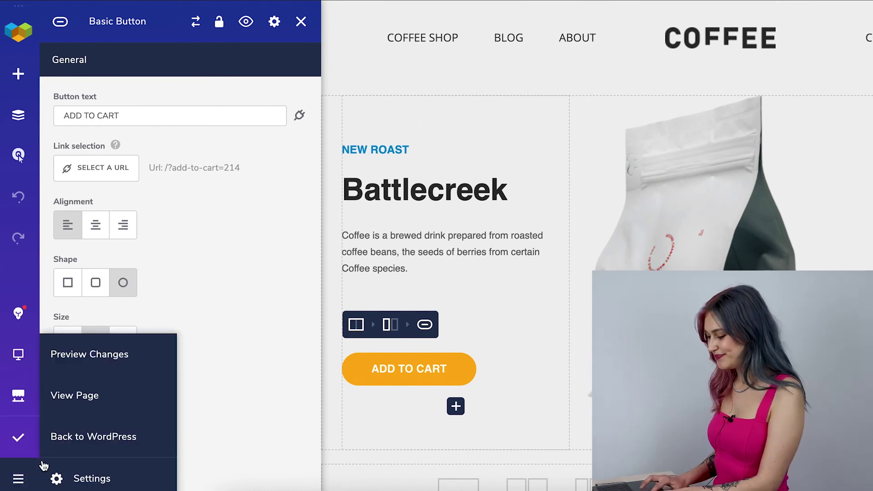
{"action": "left_click", "coordinate": [98, 407]}
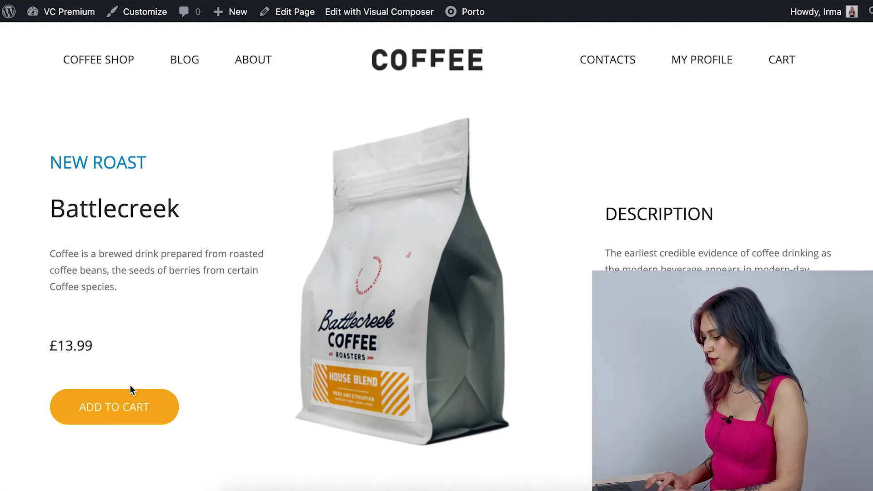
Step: Add Battlecreek to the cart on the live page to confirm the £13.99 total
{"action": "left_click", "coordinate": [135, 405]}
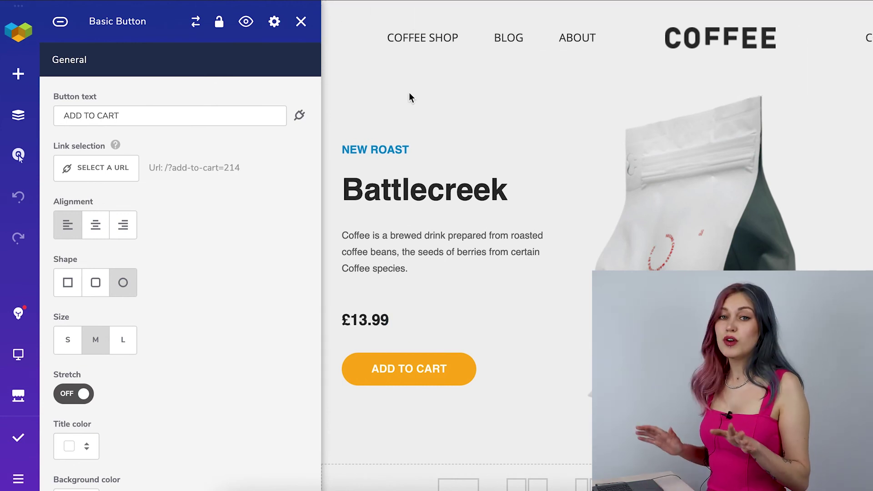
Step: Search the element library for 'woo' to list WooCommerce elements like Add To Cart and Checkout
{"action": "left_click", "coordinate": [19, 395]}
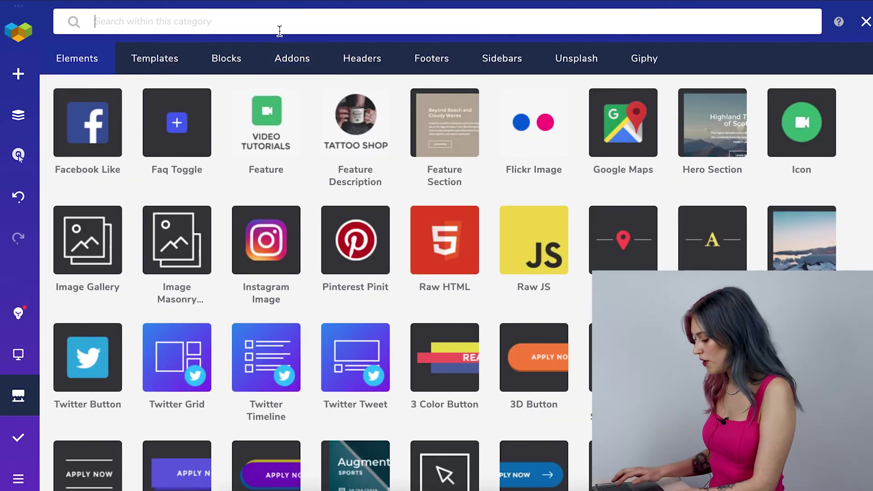
{"action": "type", "text": "wooc"}
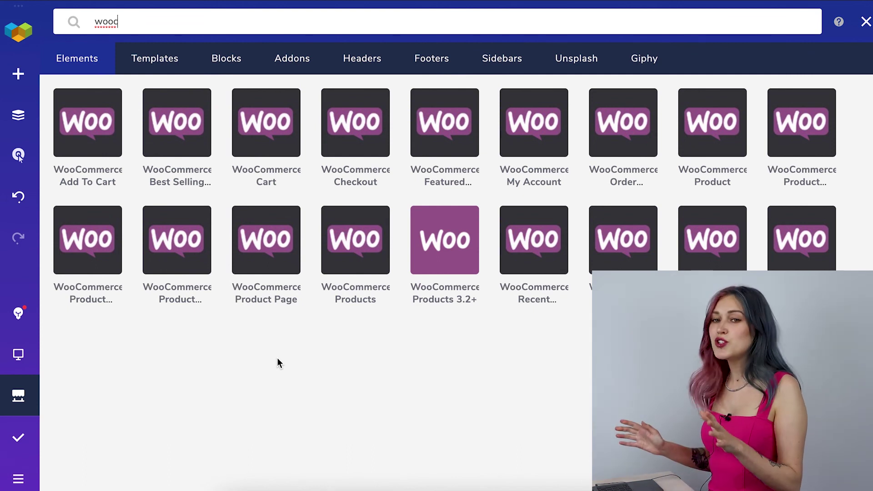
{"action": "mouse_move", "coordinate": [512, 183]}
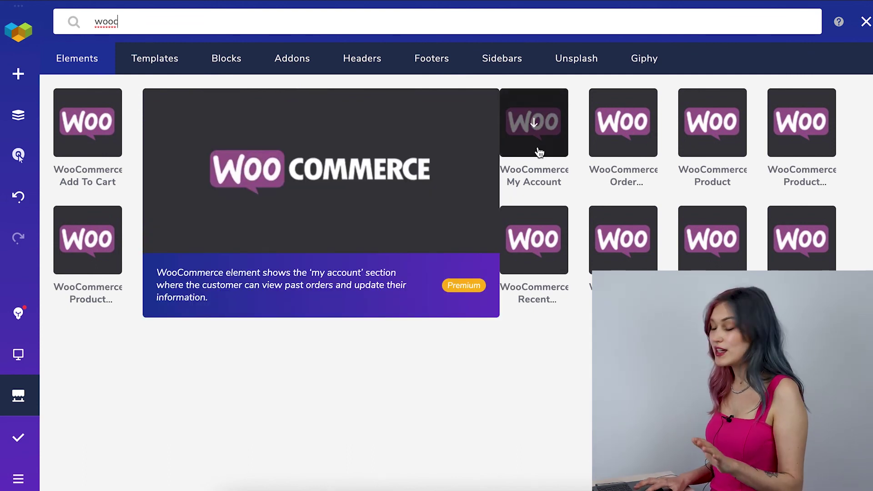